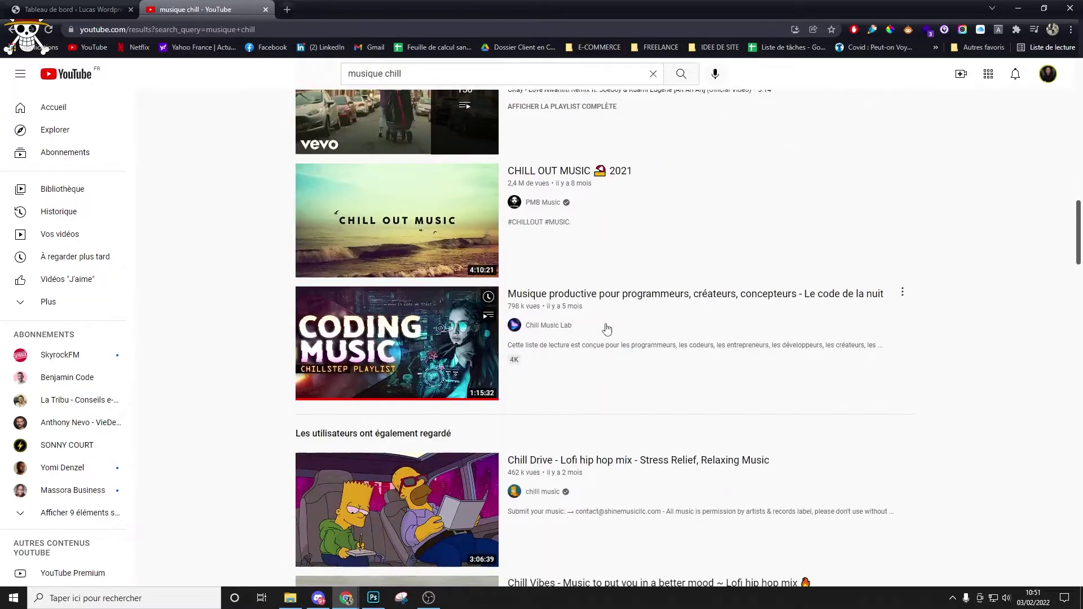
Find the 20-minute "Chill Drive - Lofi hip hop mix ~ Stress Relief, Relaxing Music" video in the search results and open it
scroll(607, 326, down, 6)
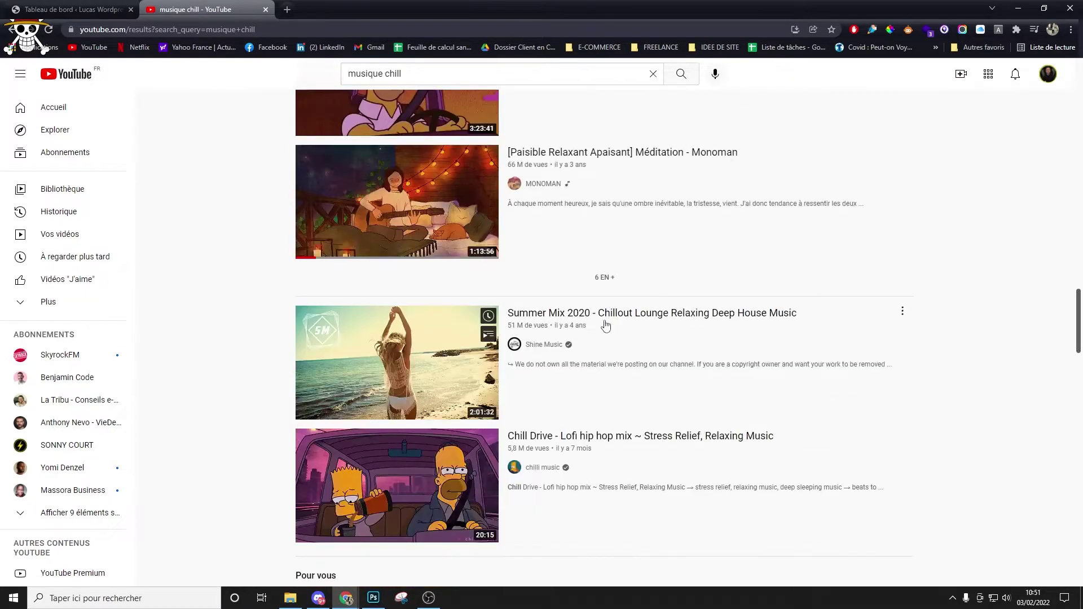
scroll(606, 326, down, 6)
click(426, 172)
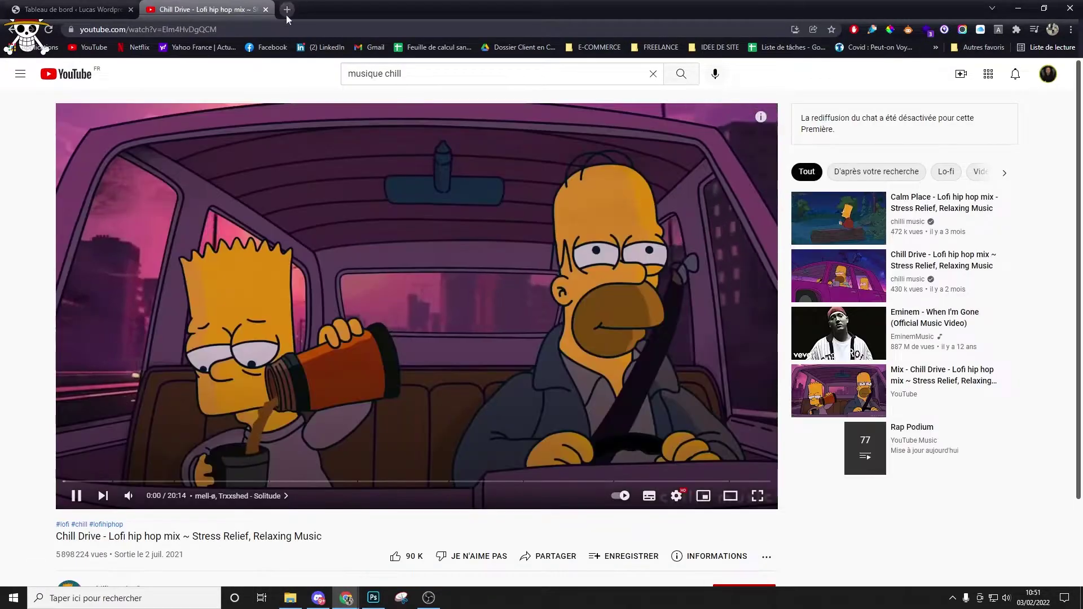
Search Google for "convertisseur mp3" in a new tab and open the mp3y.download converter
click(287, 9)
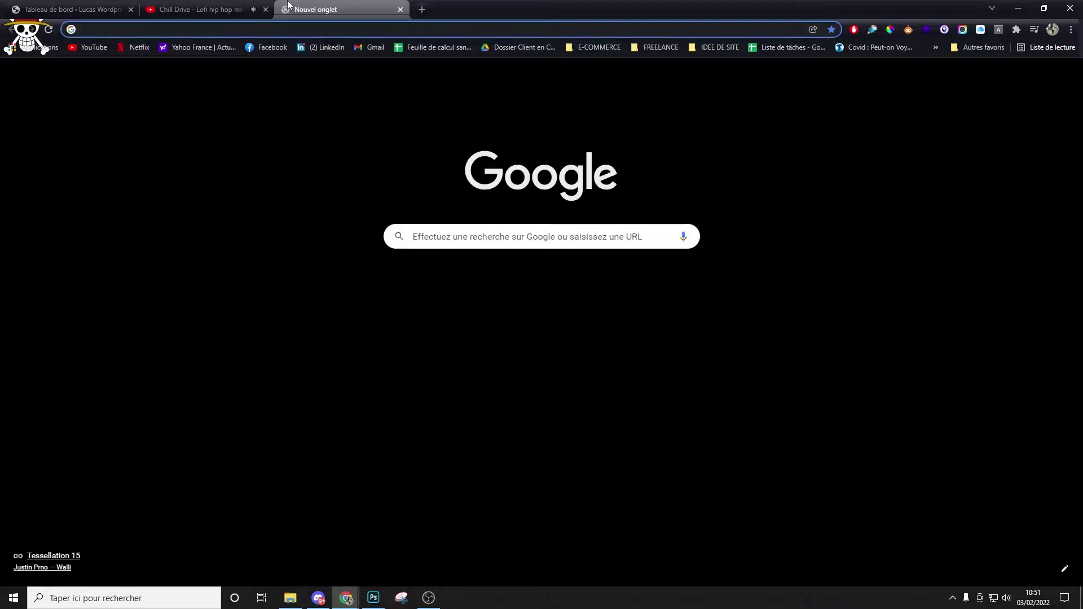
text(con)
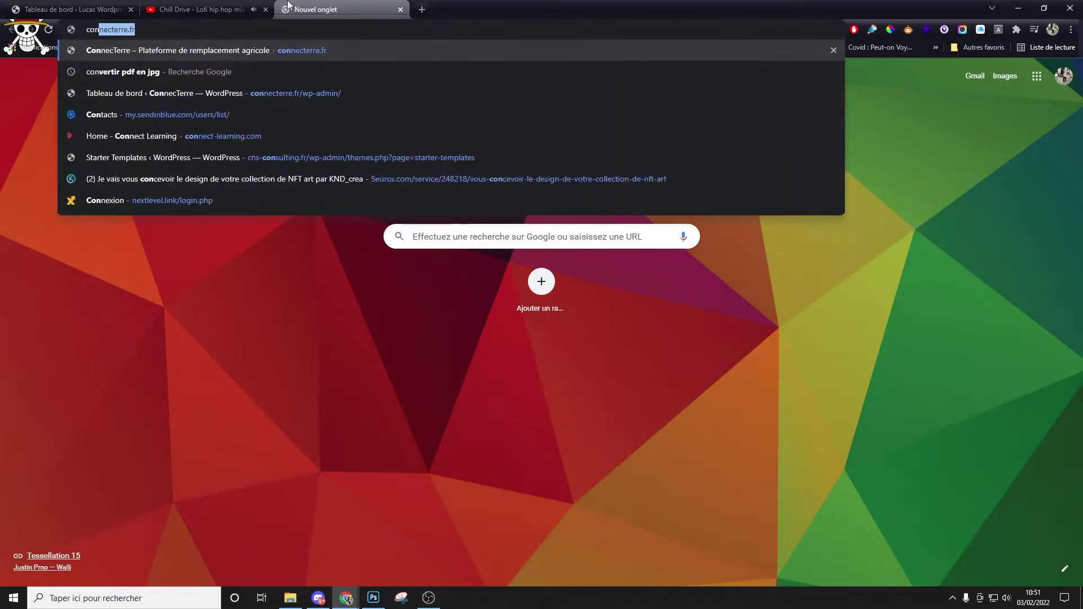
text(vertiss)
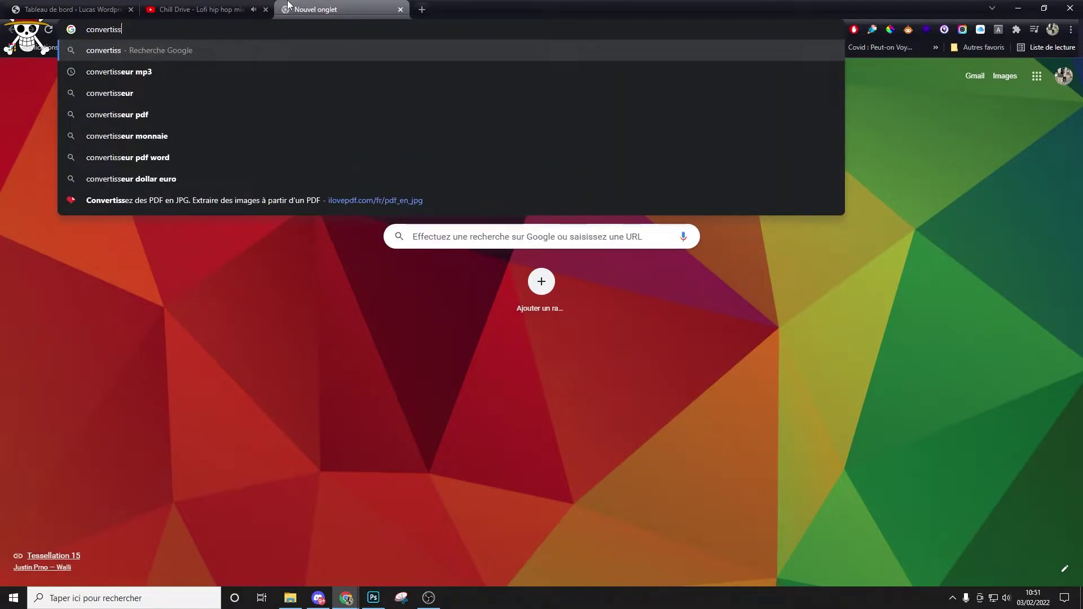
text(eur mpo)
key(BackSpace)
text(3)
key(Return)
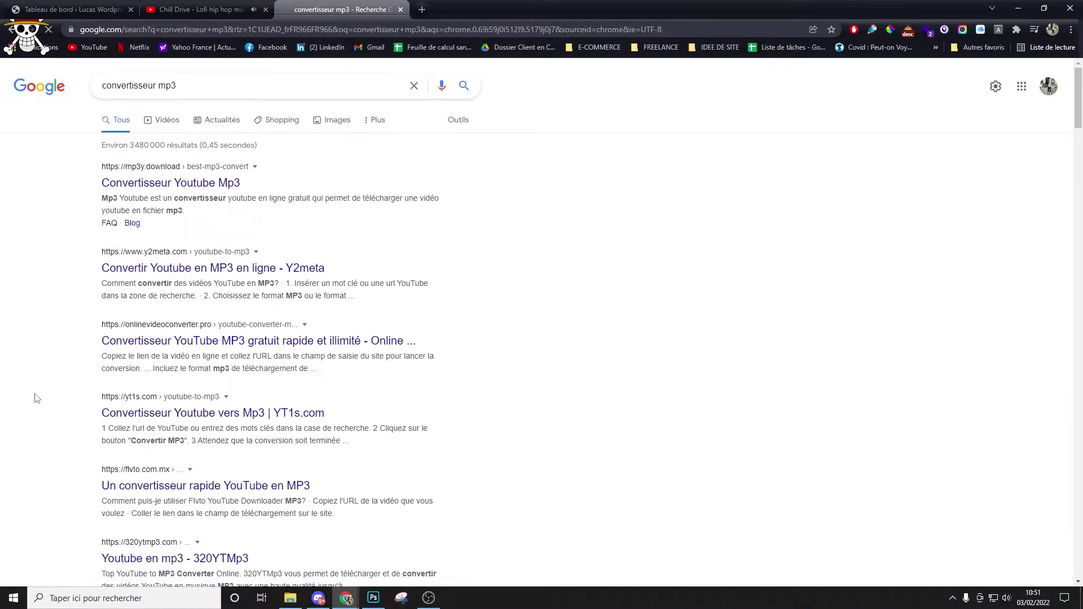
click(195, 183)
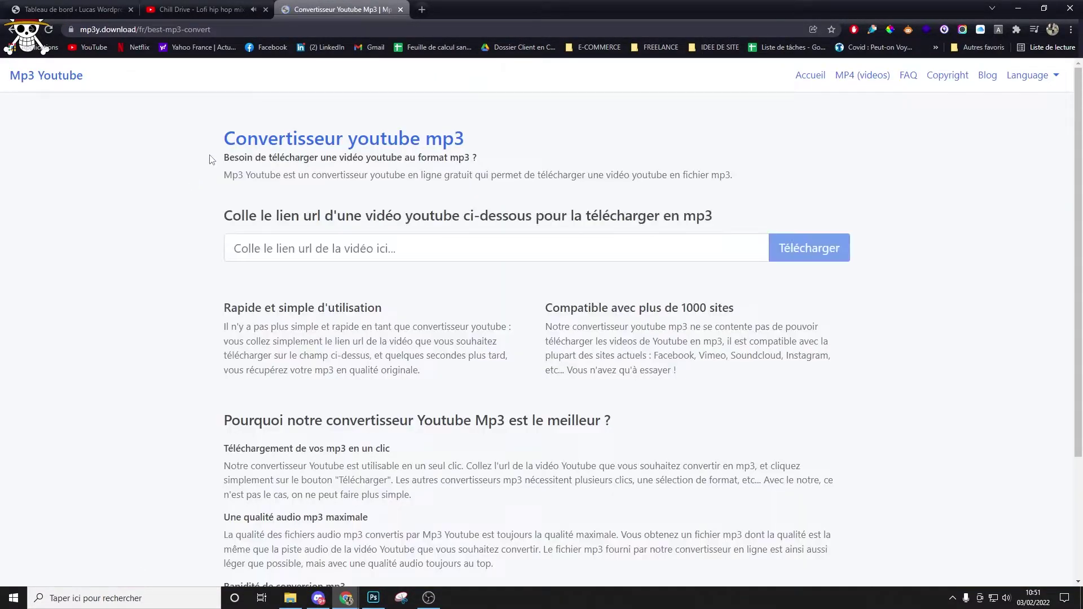
Copy the Chill Drive video's URL, paste it into the MP3 converter and start the conversion
click(206, 9)
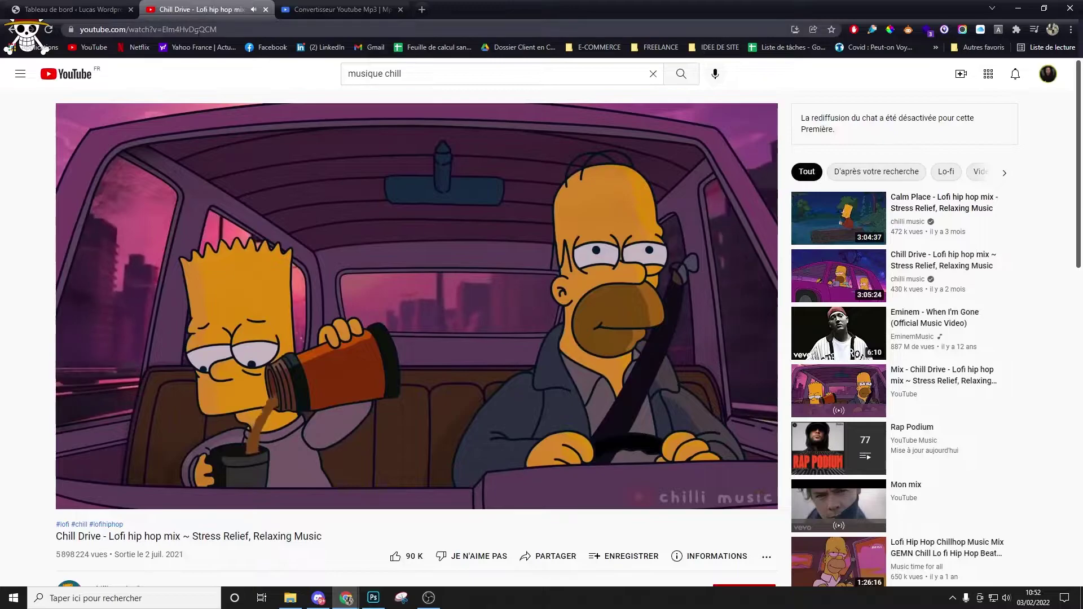
click(193, 31)
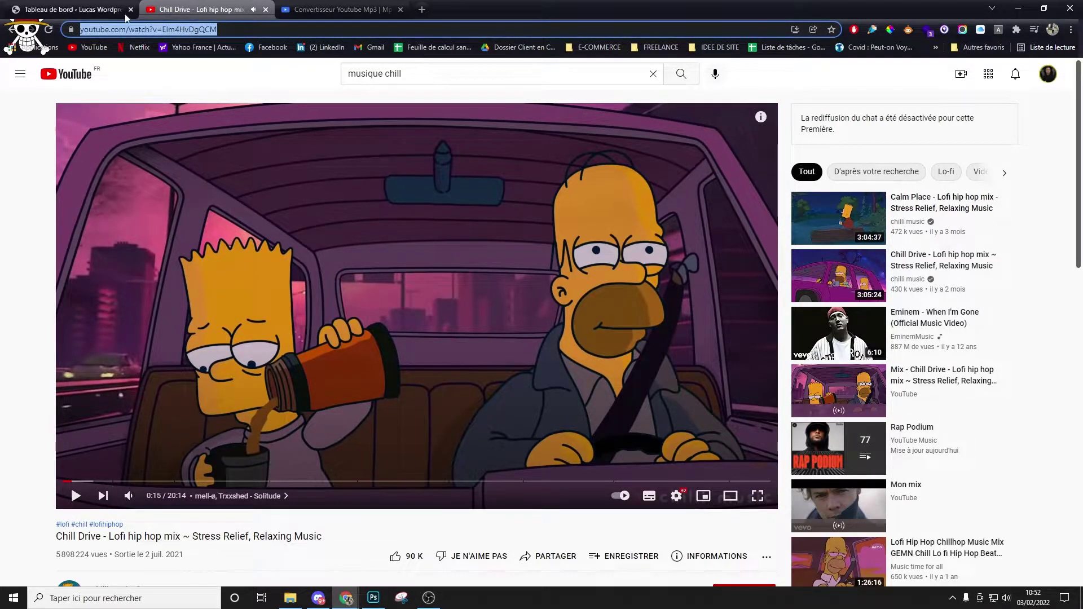
click(322, 10)
click(383, 245)
text(https://www.youtube.com/watch?v=EIm4HvDgQCM)
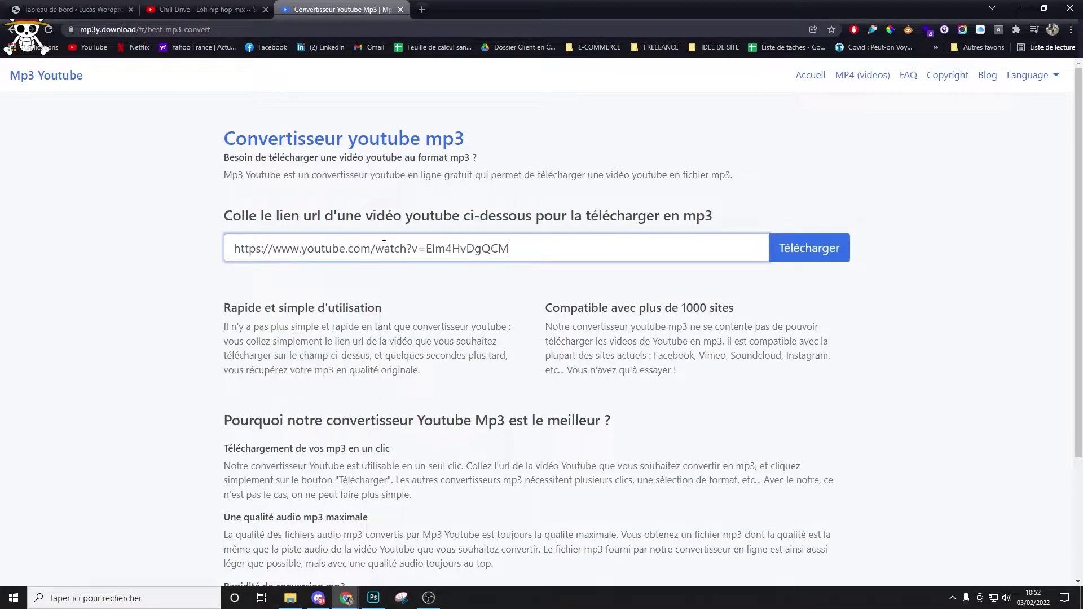
click(799, 249)
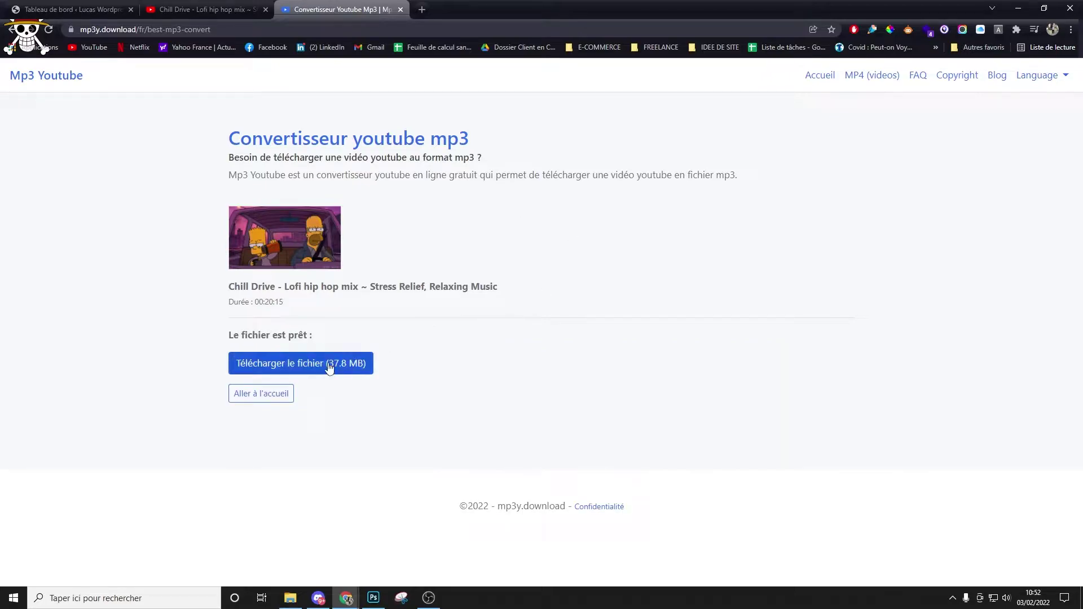
click(330, 365)
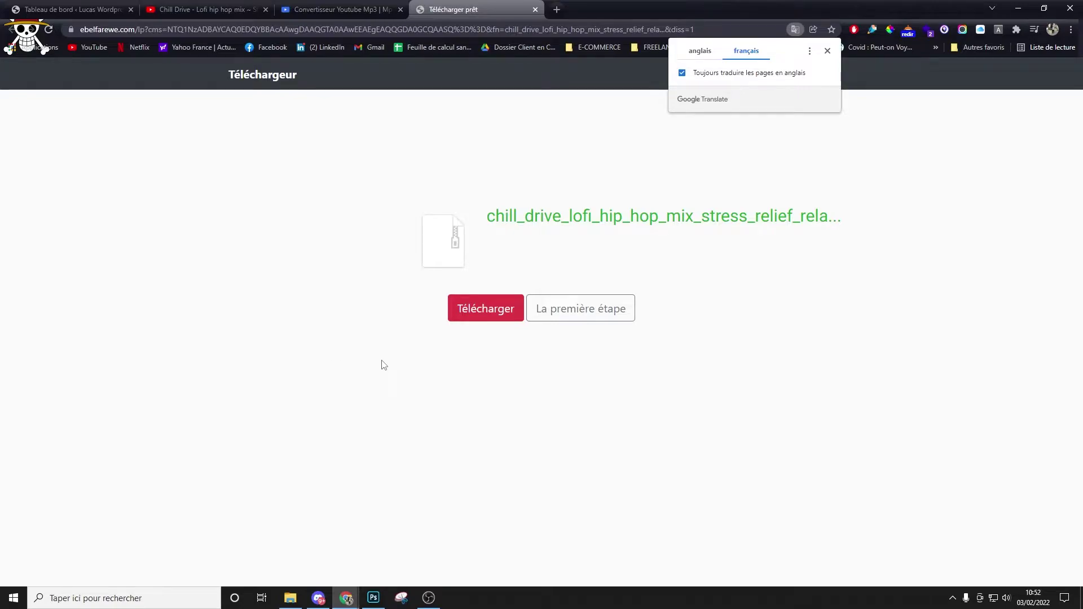
click(481, 318)
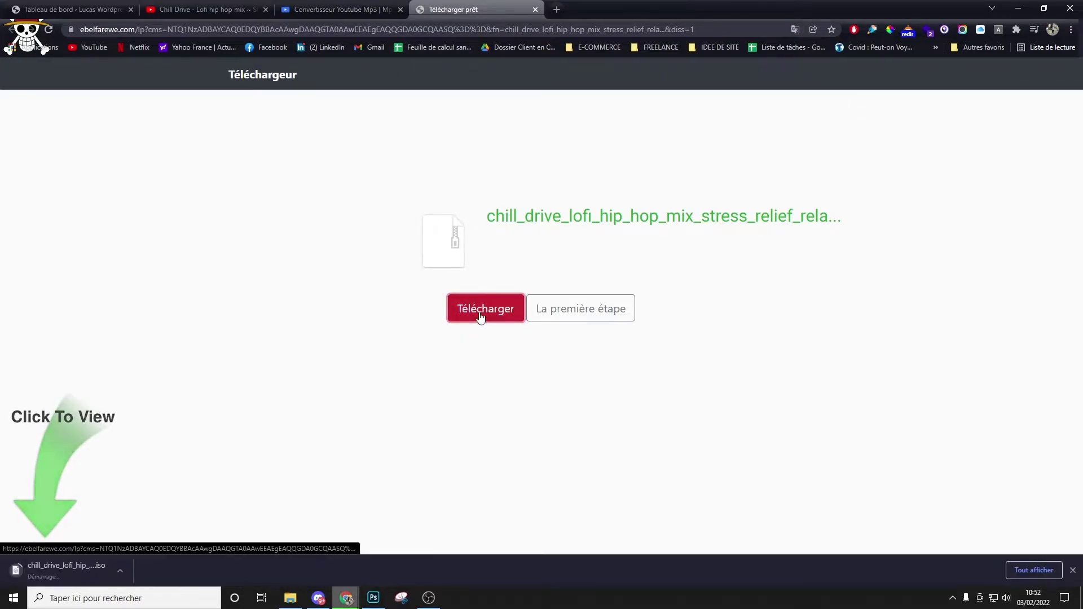
click(126, 571)
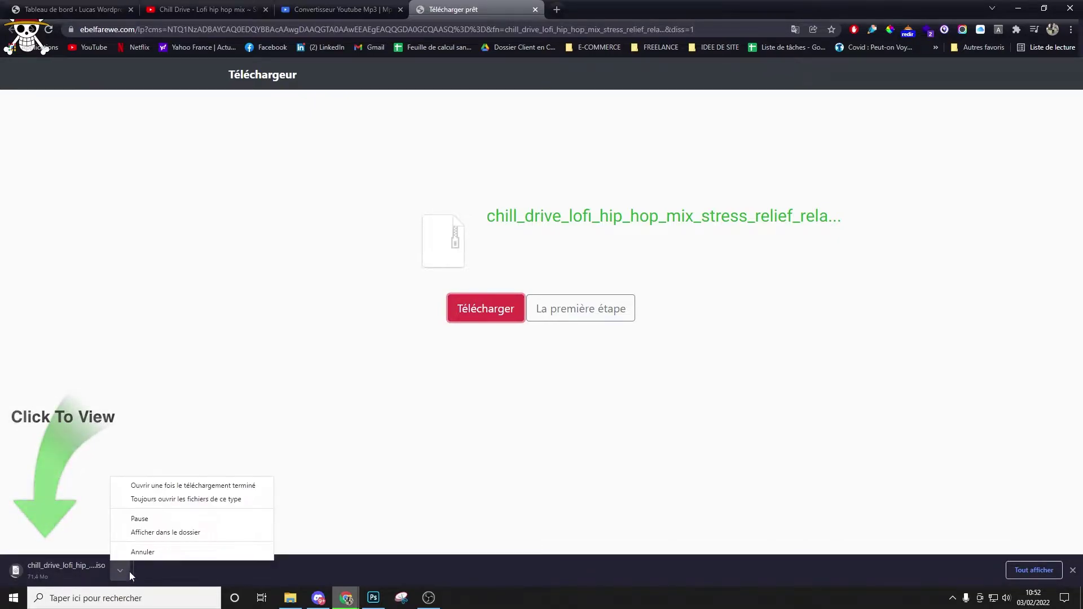
click(492, 436)
Return to the converter page, download the converted Chill Drive MP3 file and close the advertising tab
click(329, 16)
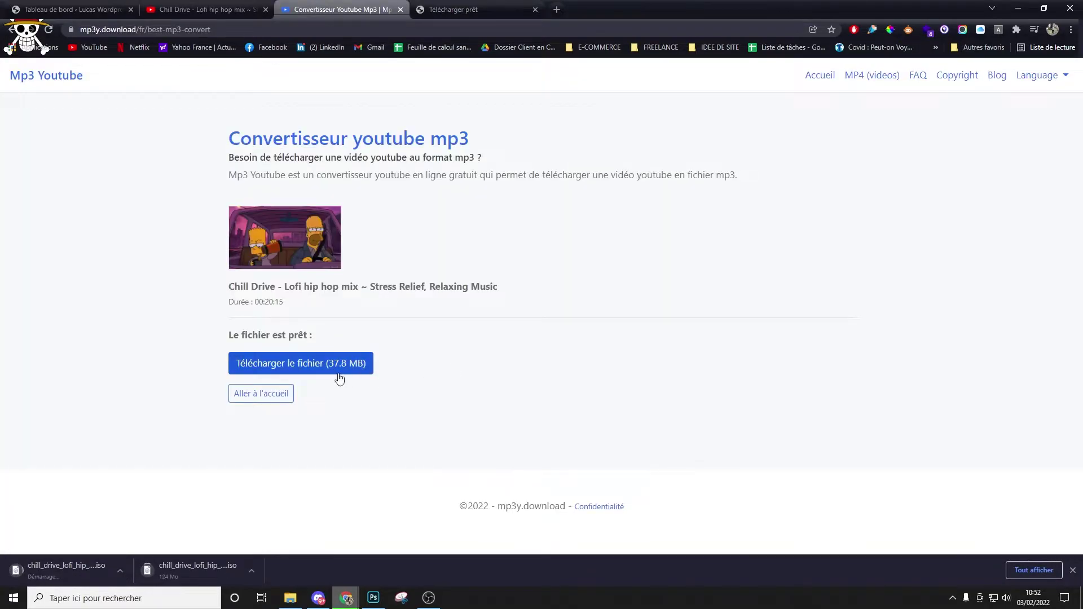
click(285, 370)
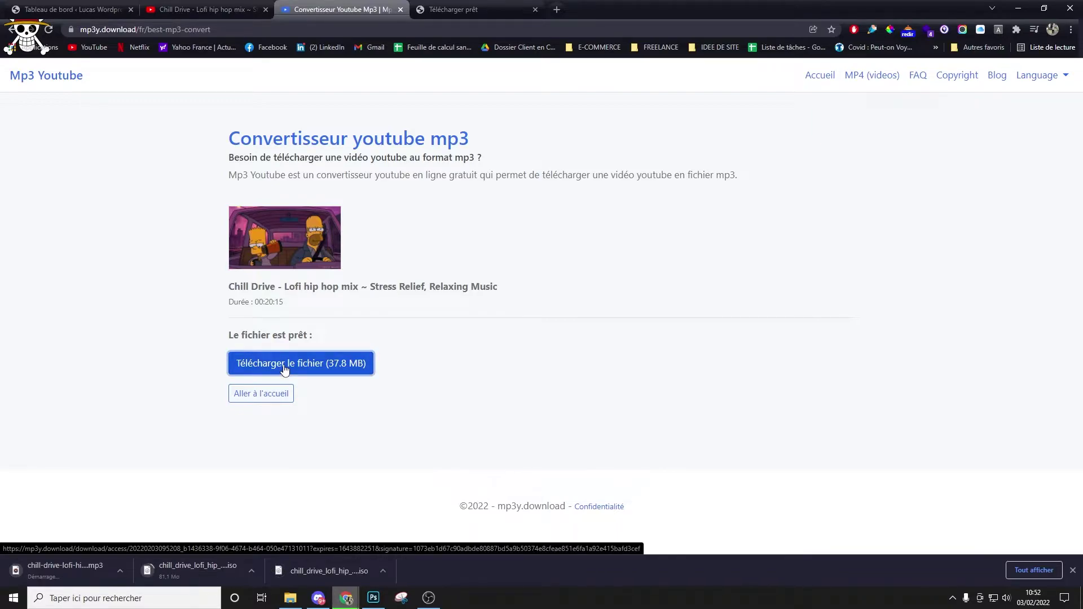
click(536, 10)
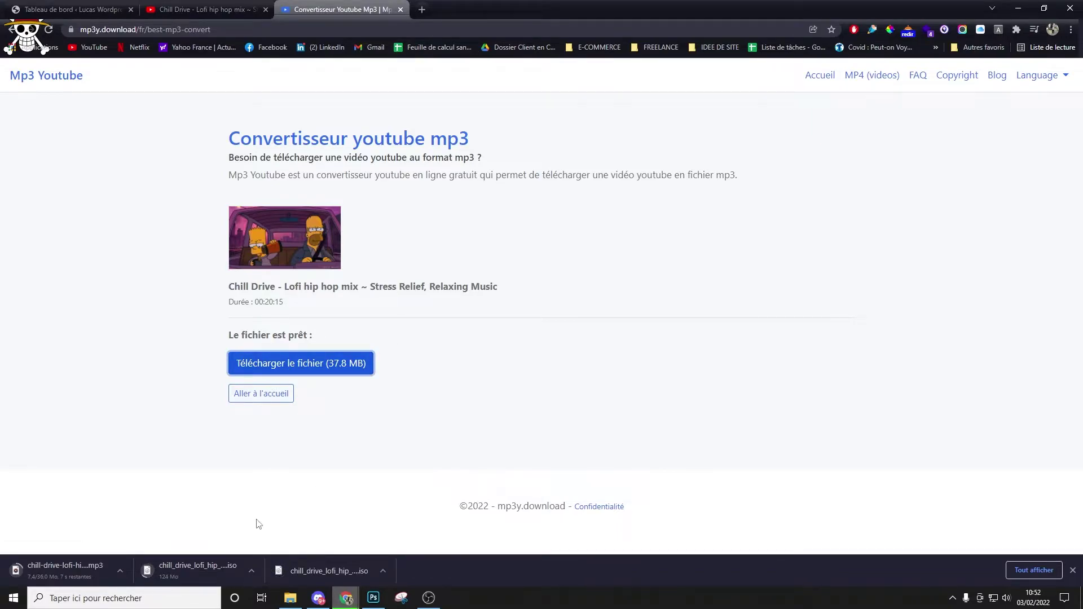
click(249, 572)
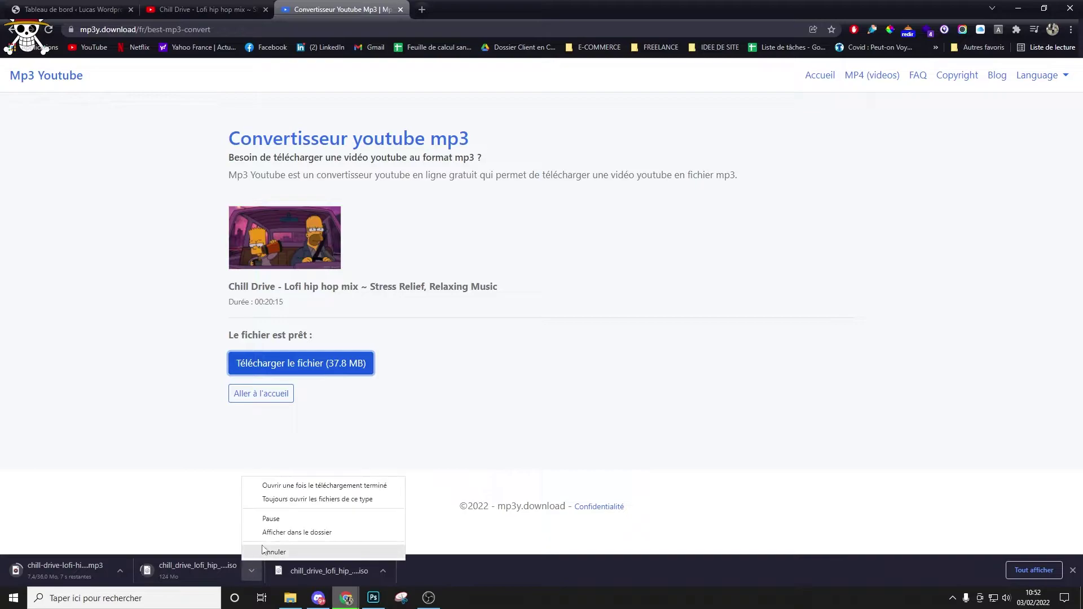
click(382, 571)
click(468, 585)
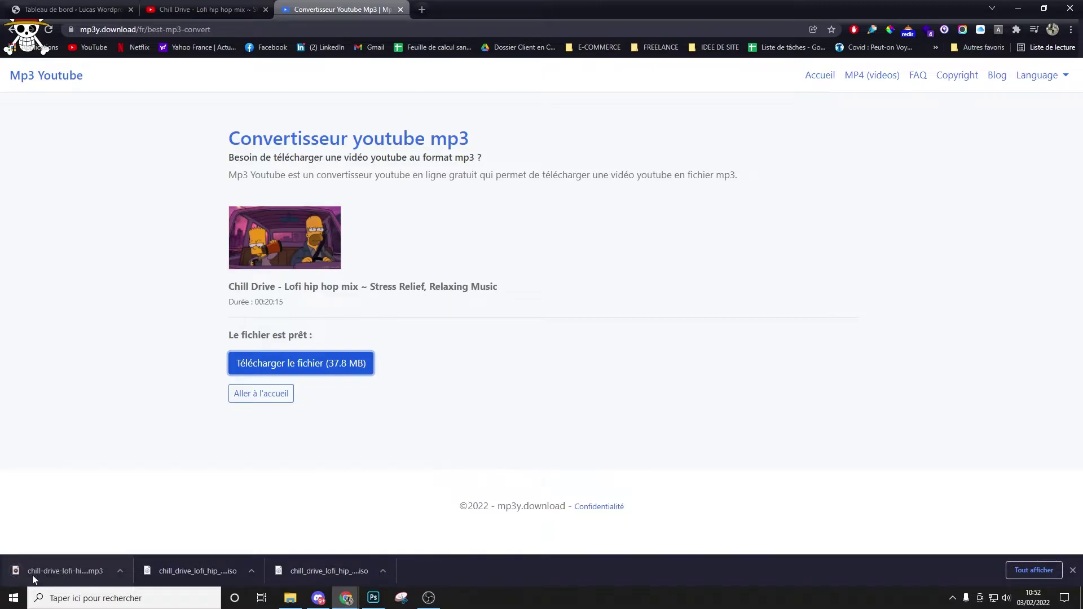
click(113, 9)
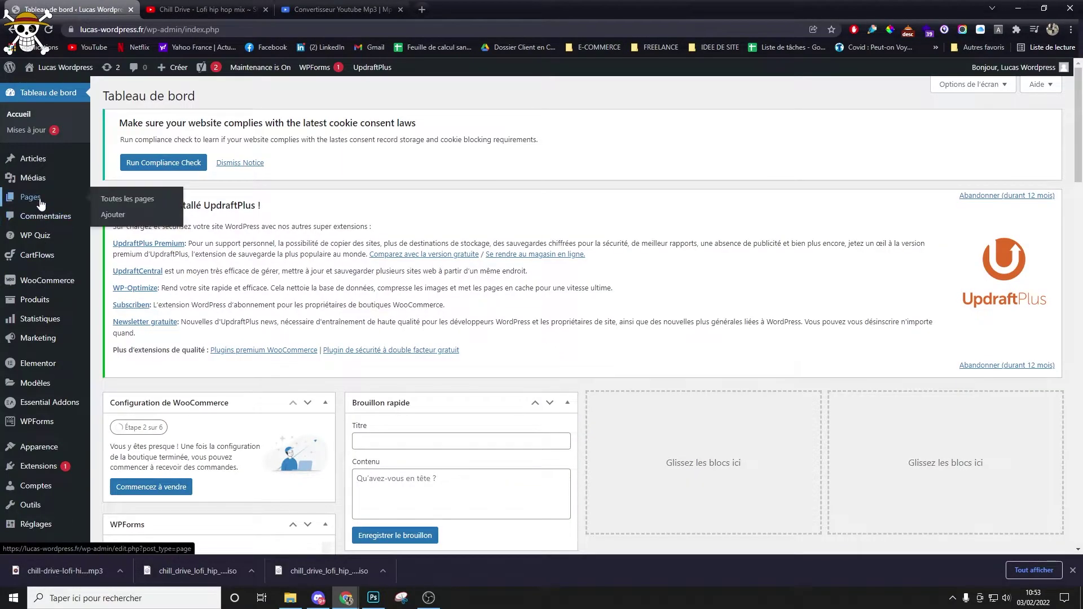
click(163, 198)
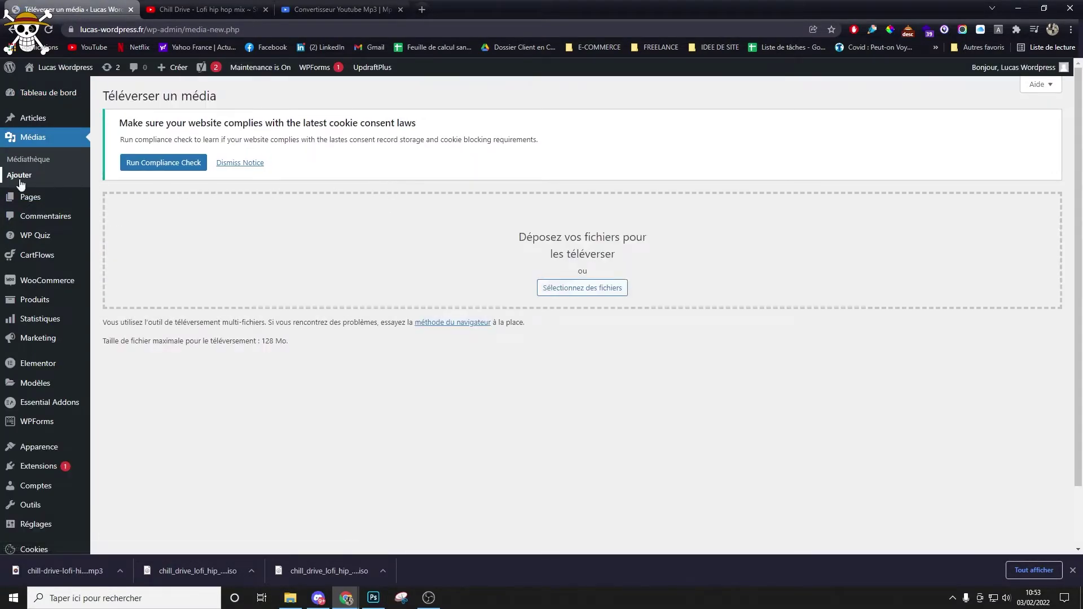
click(582, 289)
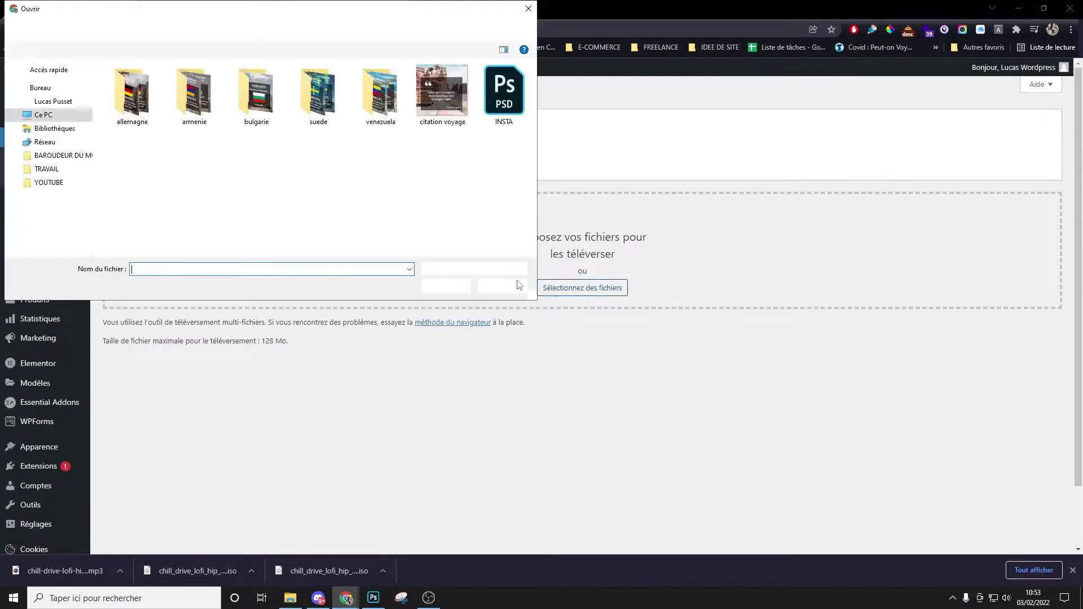
click(52, 70)
double_click(151, 224)
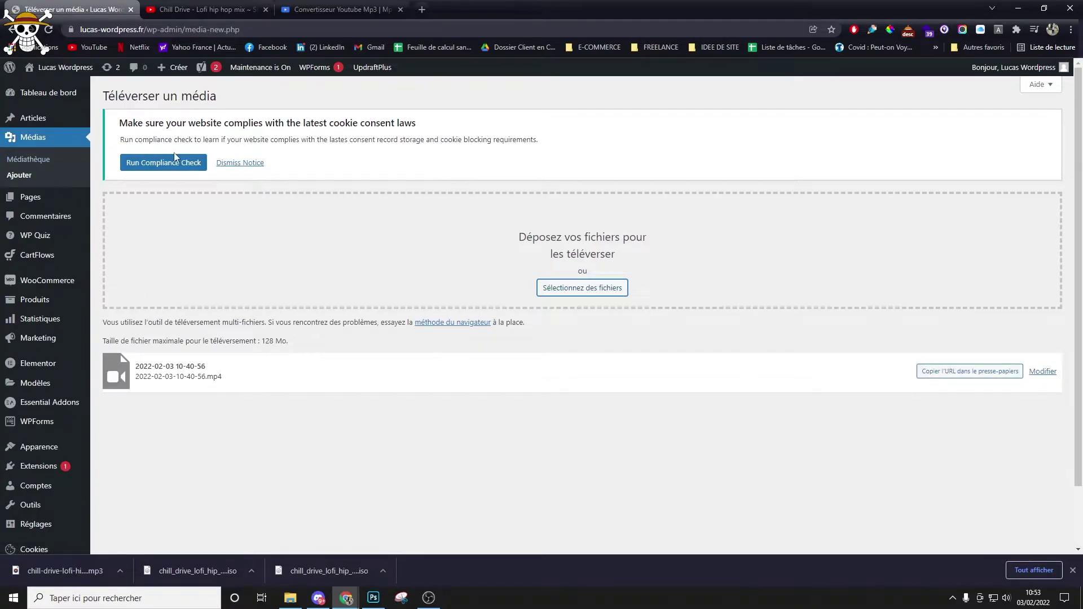
Upload the Chill Drive MP3 from the downloads folder to the WordPress media library
click(543, 289)
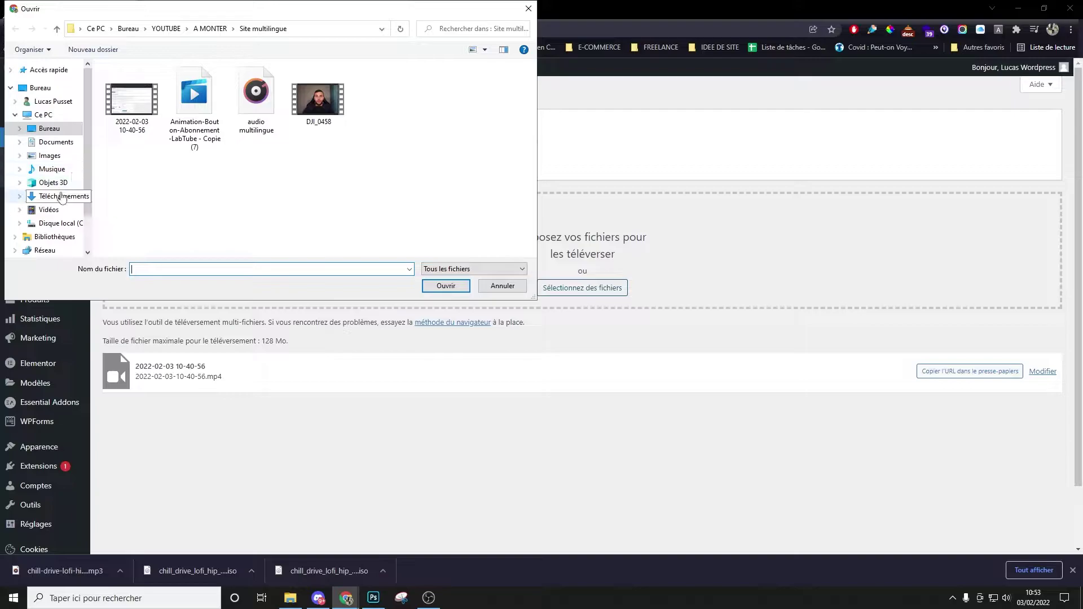
click(62, 197)
double_click(126, 110)
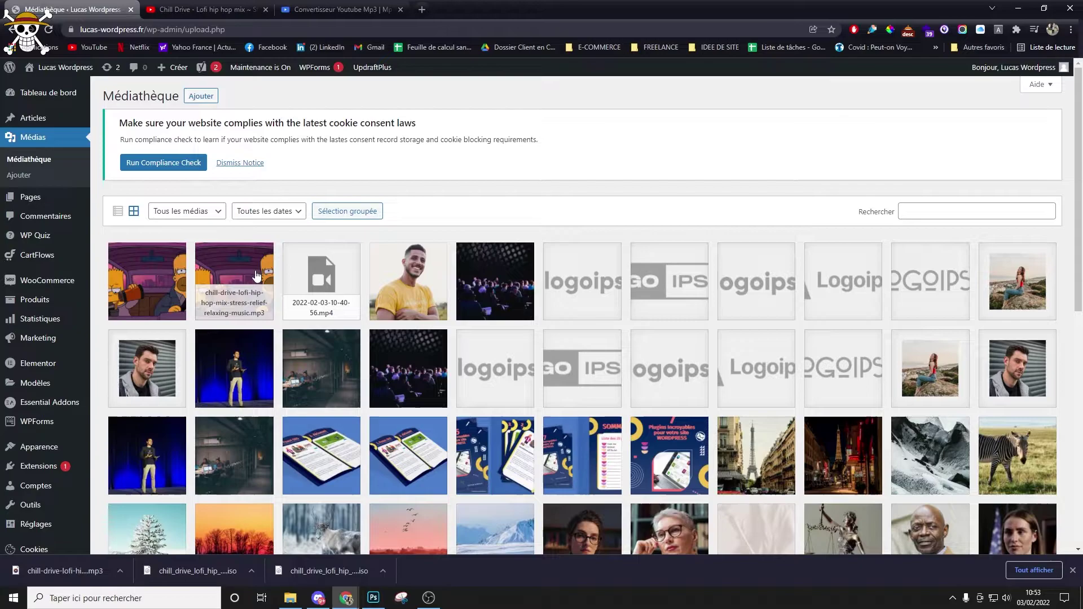
View the attachment details of the Chill Drive cover image in the media library and select its file URL
click(136, 282)
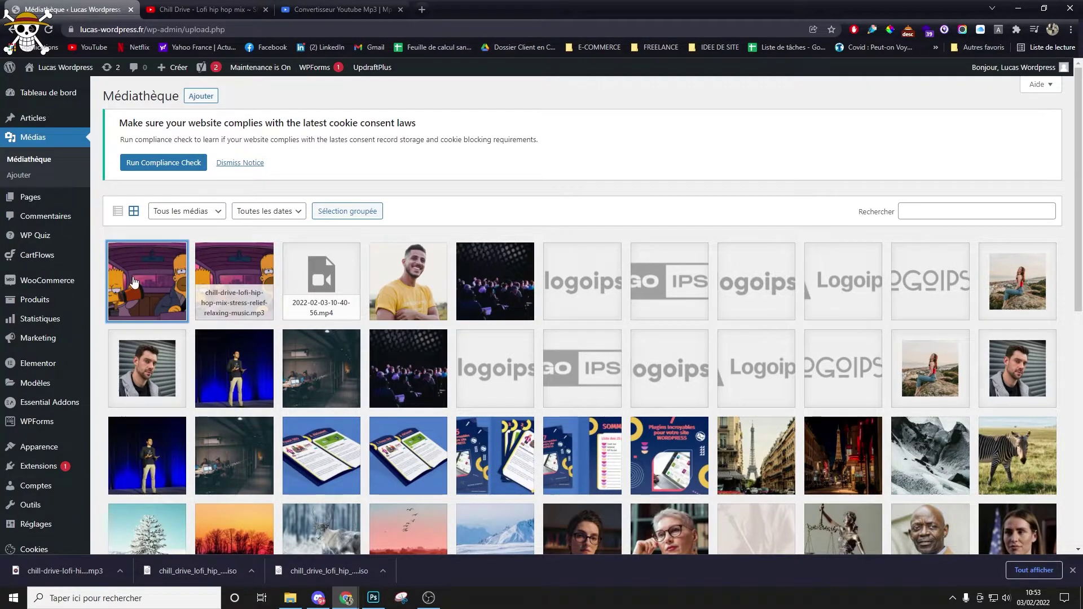
click(930, 355)
triple_click(887, 355)
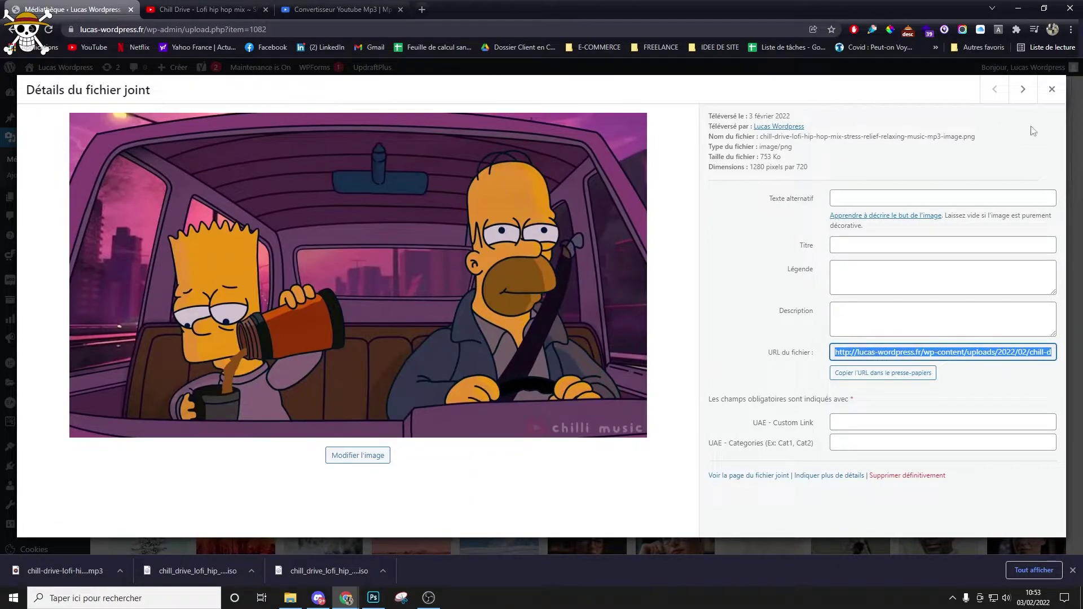
click(1052, 94)
Close the YouTube and converter tabs, and open the site's home page for editing with Elementor
middle_click(52, 72)
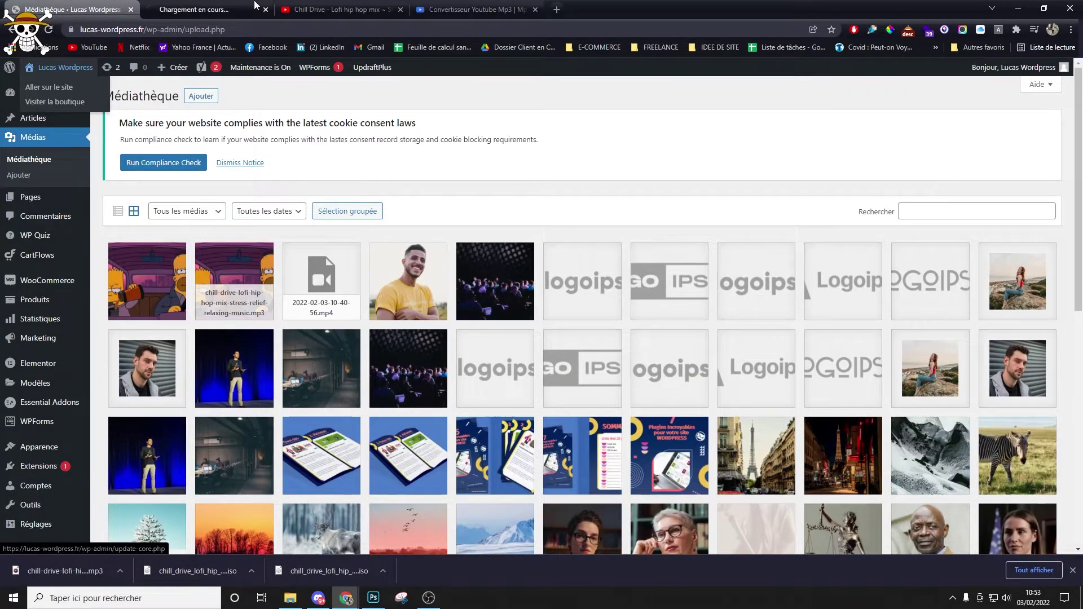
middle_click(310, 5)
middle_click(311, 6)
click(223, 5)
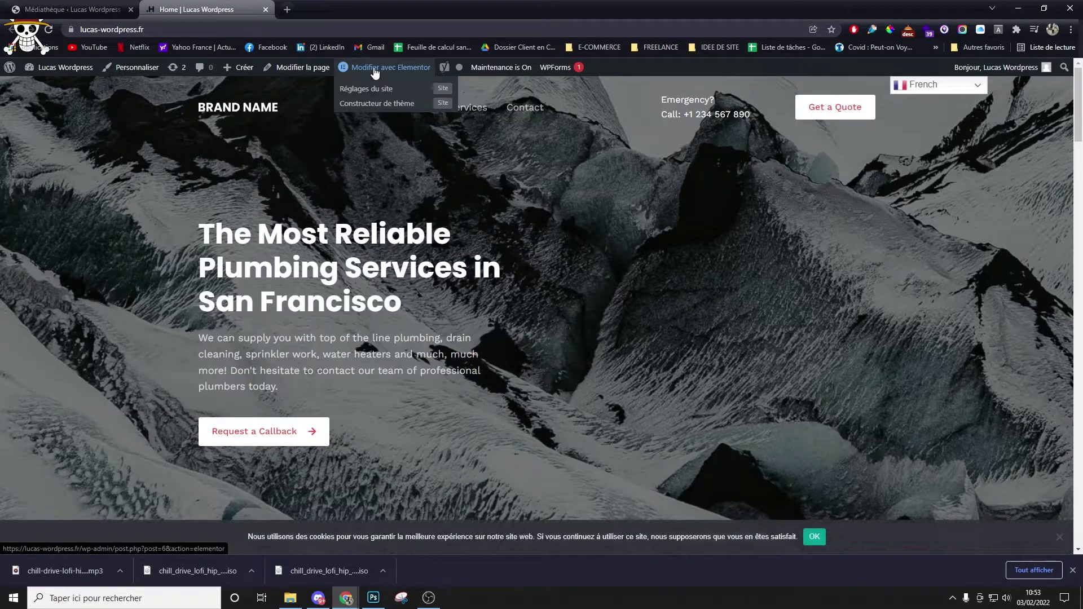
click(376, 71)
click(1073, 570)
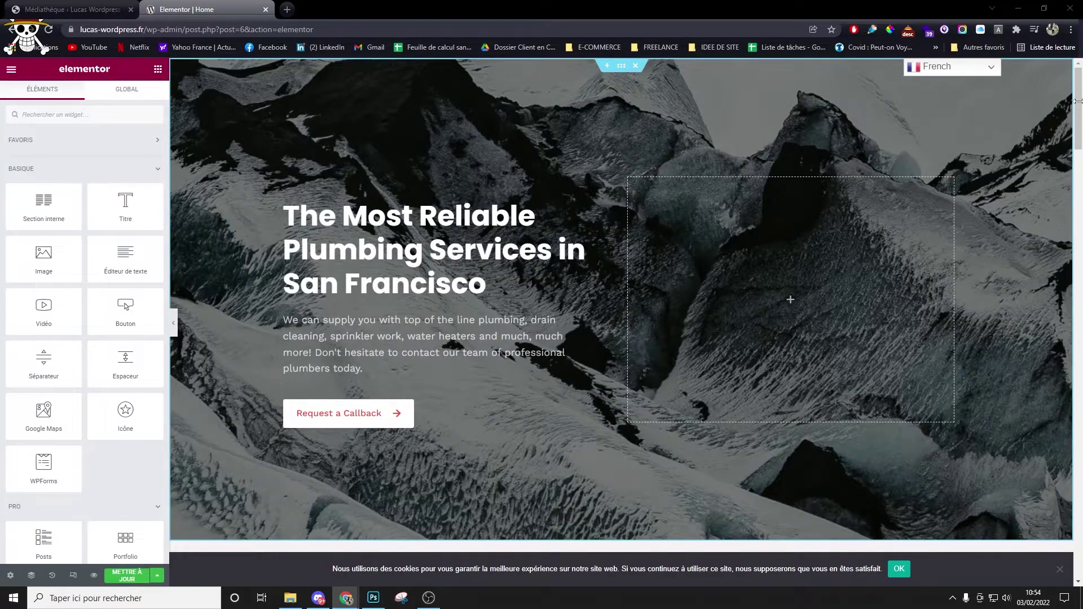
Add a single-column section below the red call-to-action section near the end of the home page
drag(1078, 100, 1078, 513)
click(581, 297)
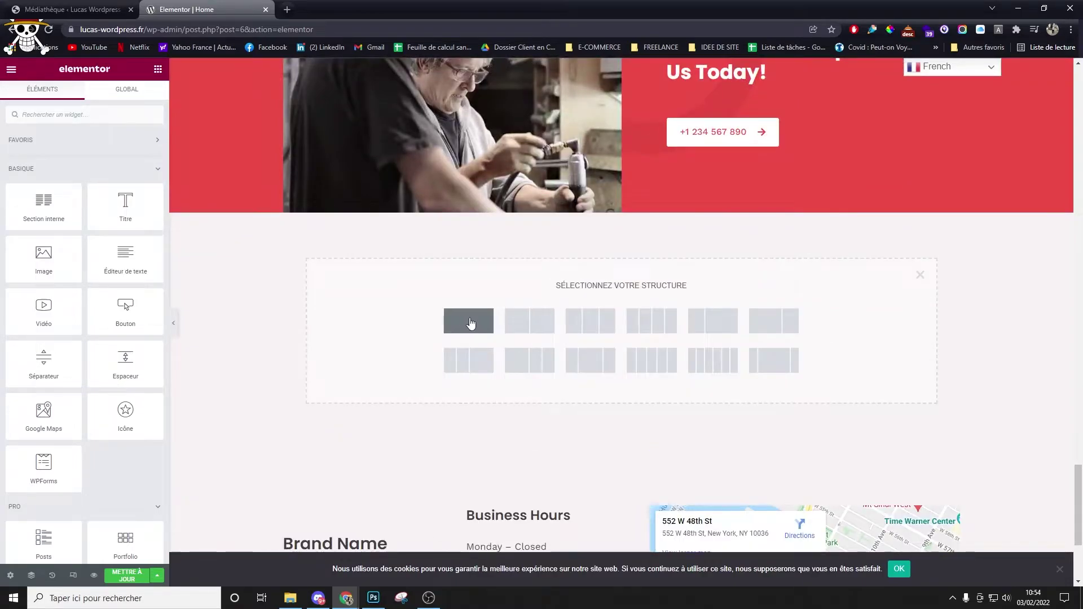
click(465, 322)
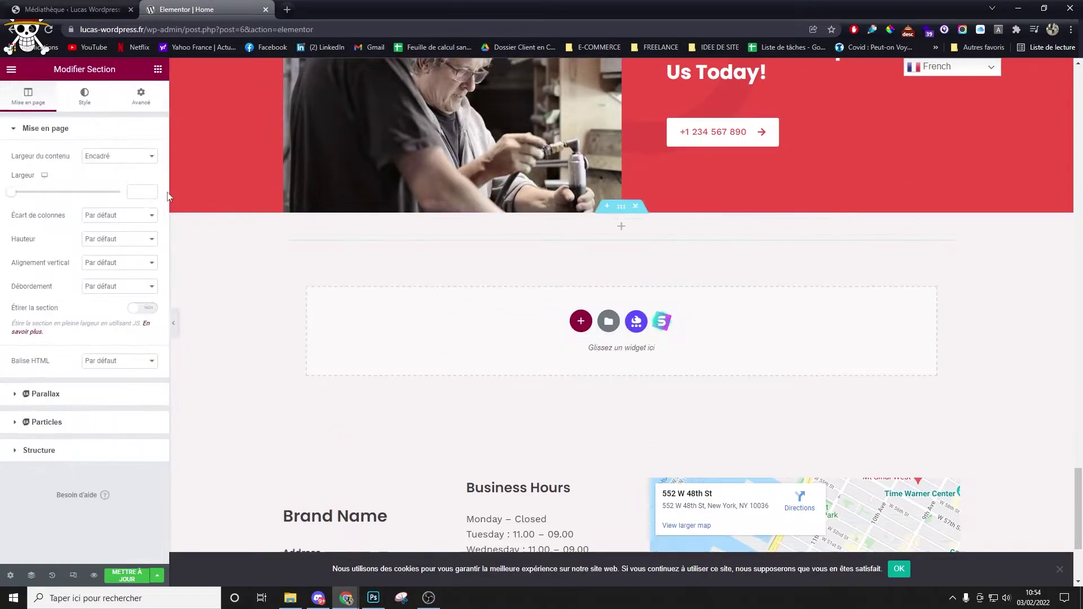
Add a text editor widget to the new section and replace its placeholder with the copied Chill Drive image URL in text mode
click(158, 69)
drag(141, 280, 428, 229)
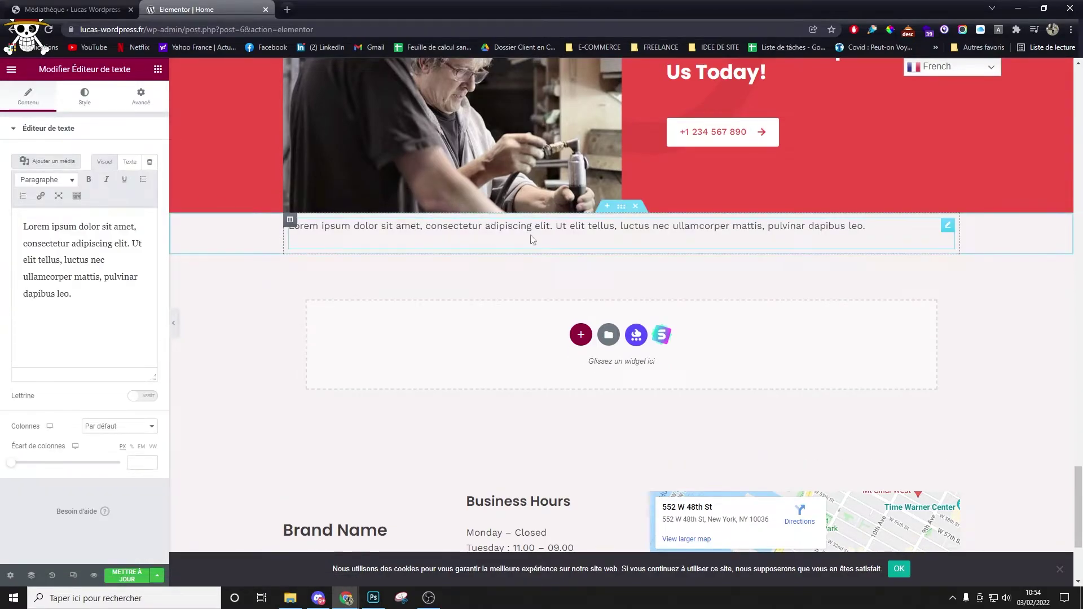
click(130, 162)
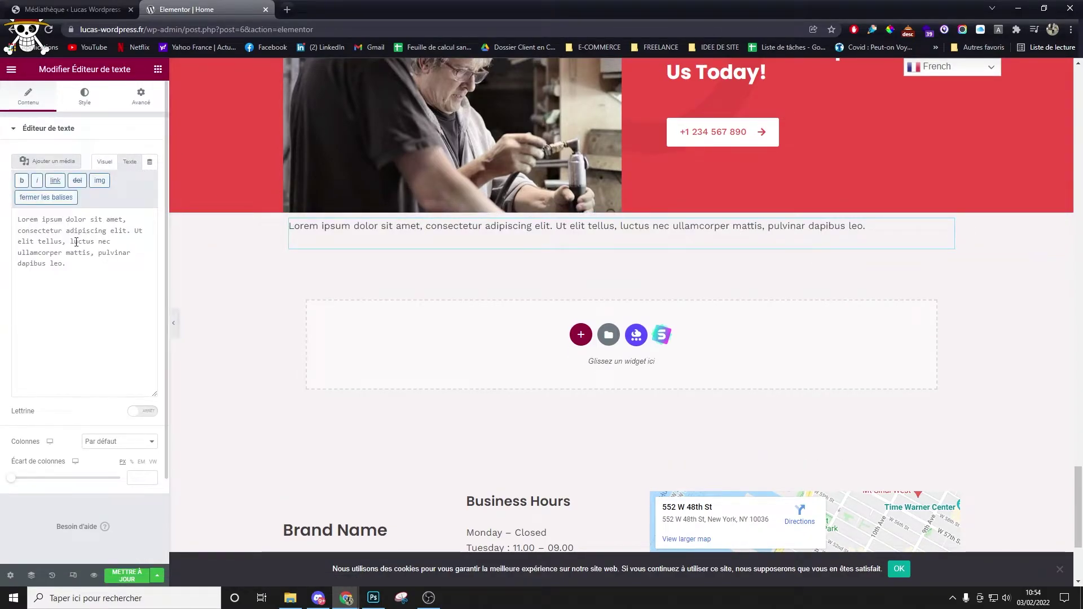
click(109, 275)
key(ctrl+a)
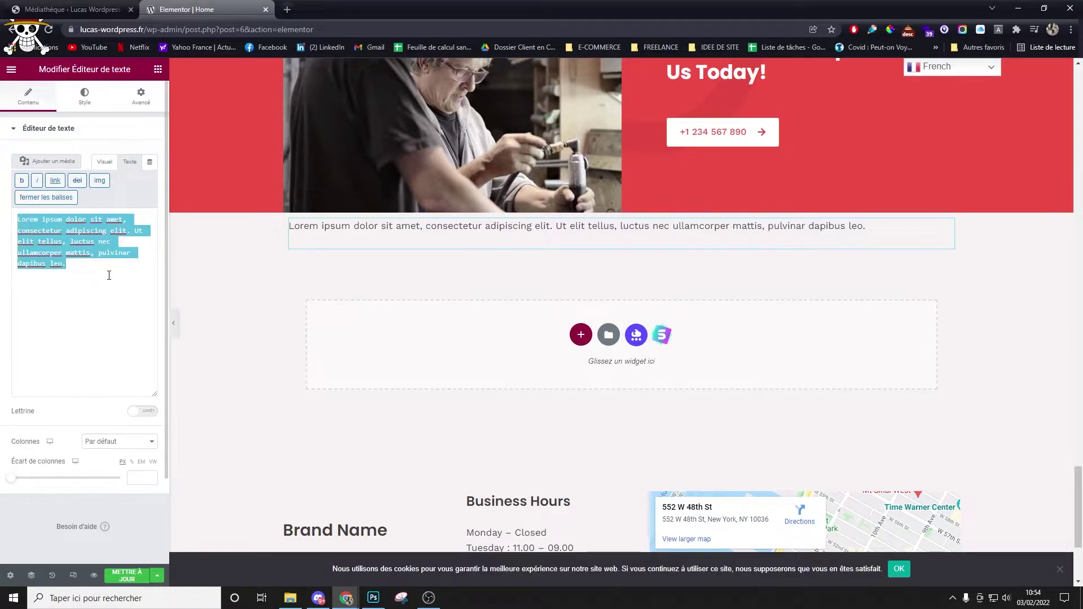
text(http://lucas-wordpress.fr/wp-content/uploads/2022/02/chill-drive-lofi-hip-hop-mix-stress-relief-relaxing-music-mp3-image.png)
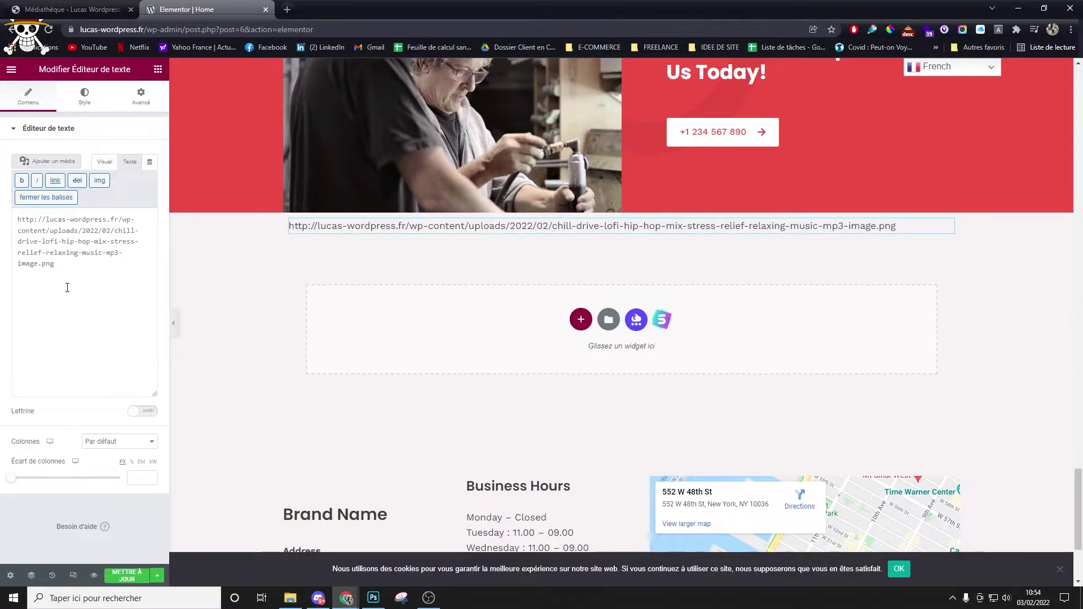
Insert [audio mp3=" before the URL in the text widget and return to the media library
click(21, 222)
text([)
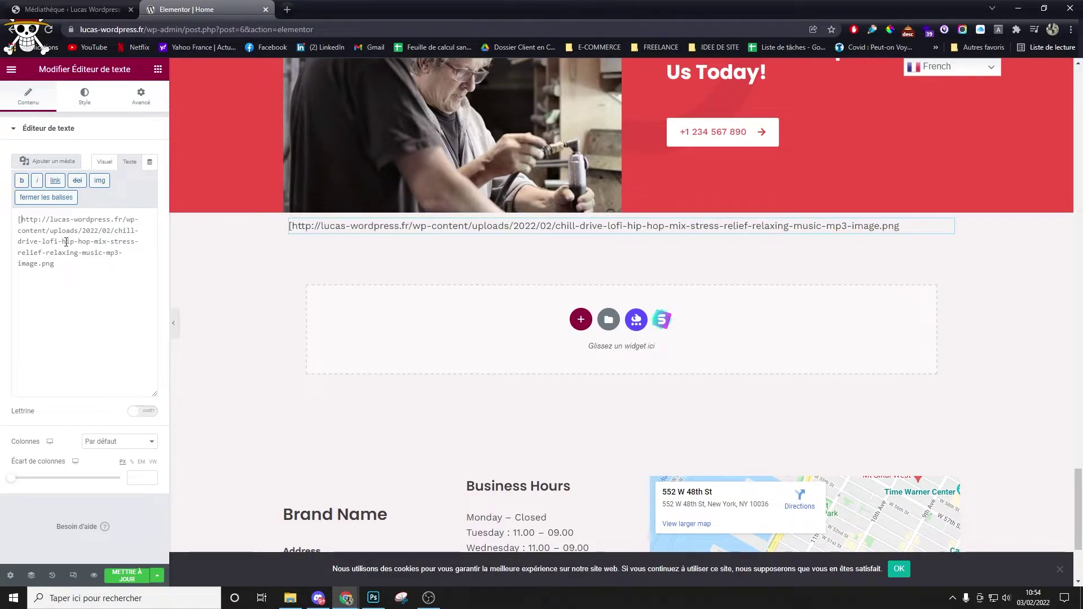
text(audio)
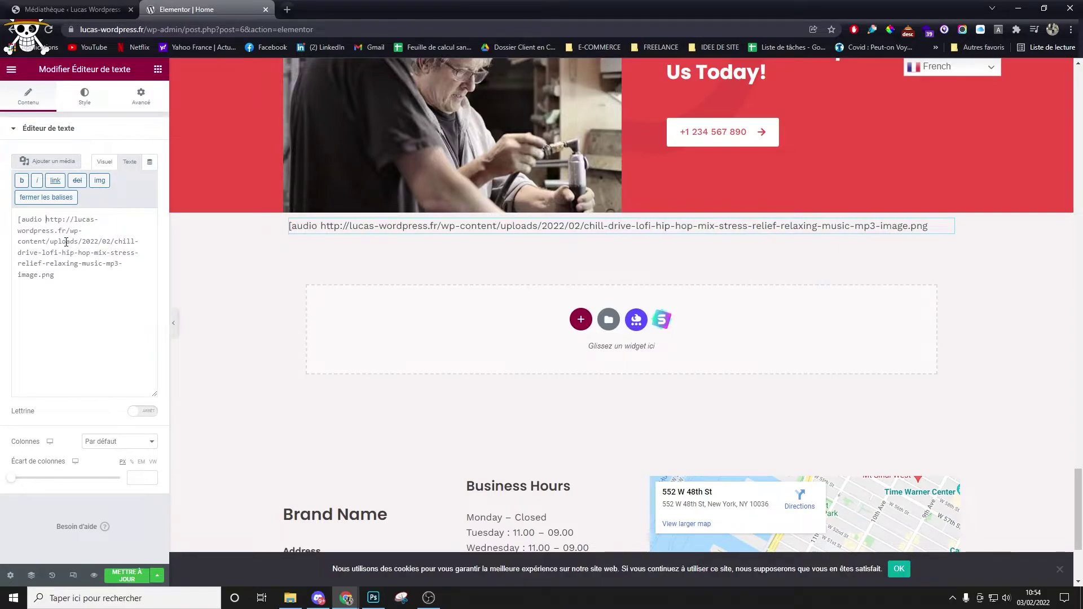
text( mp3=)
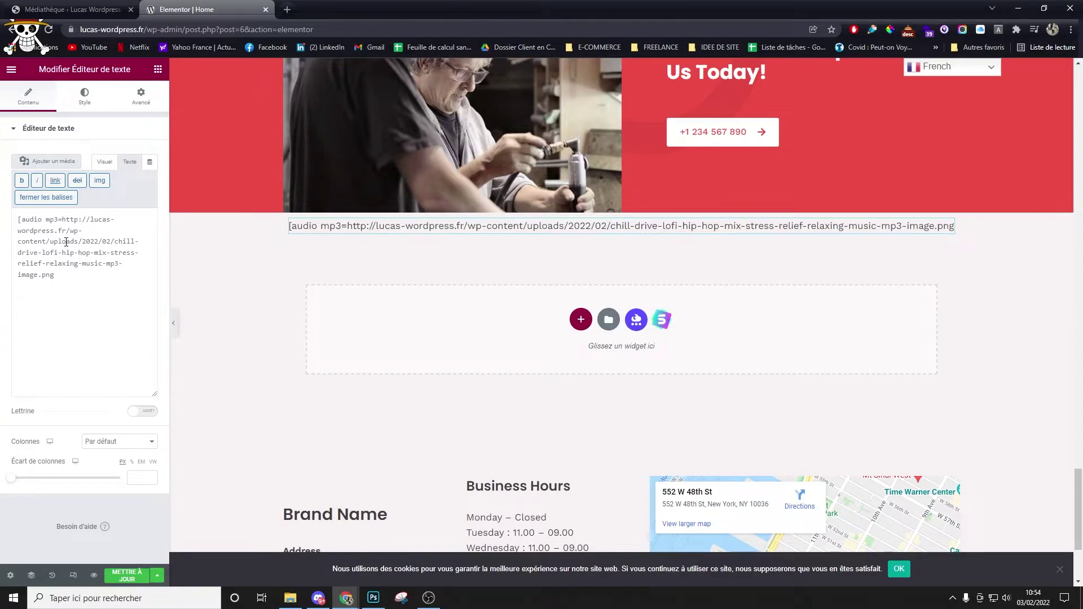
text(")
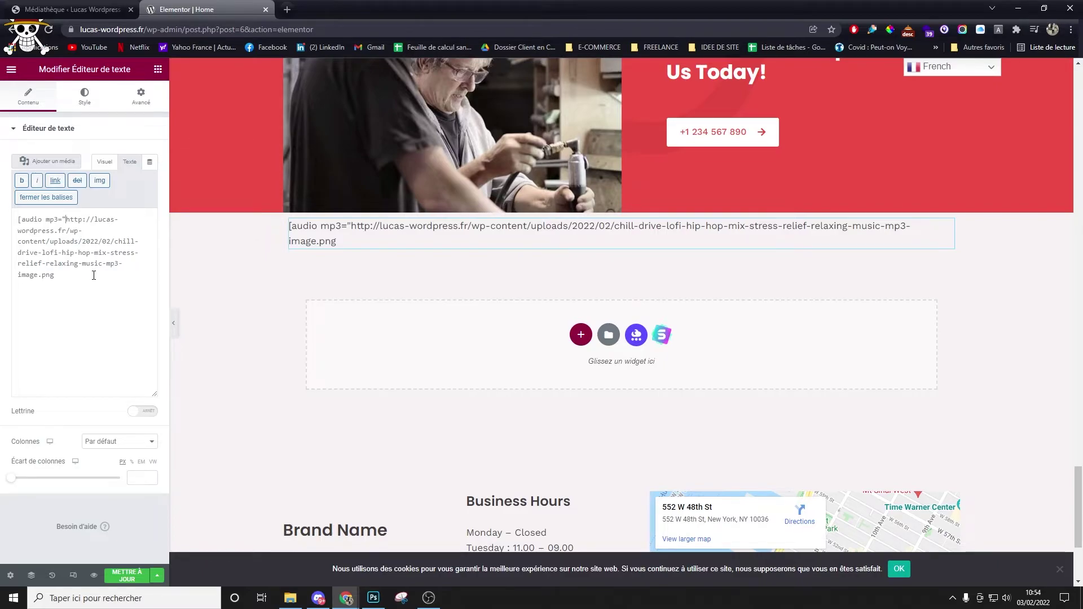
click(74, 9)
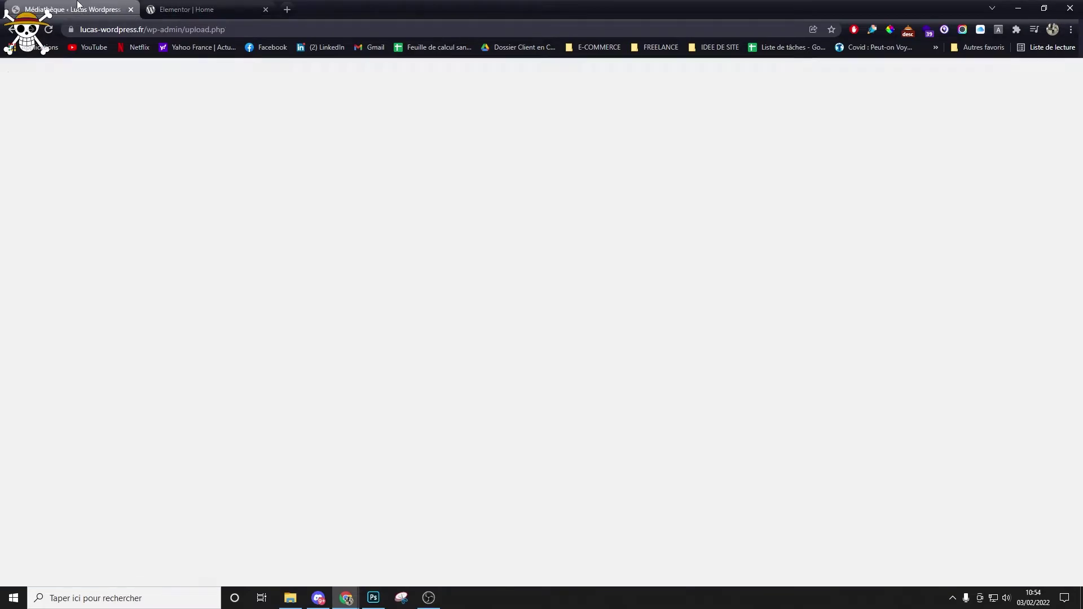
click(170, 274)
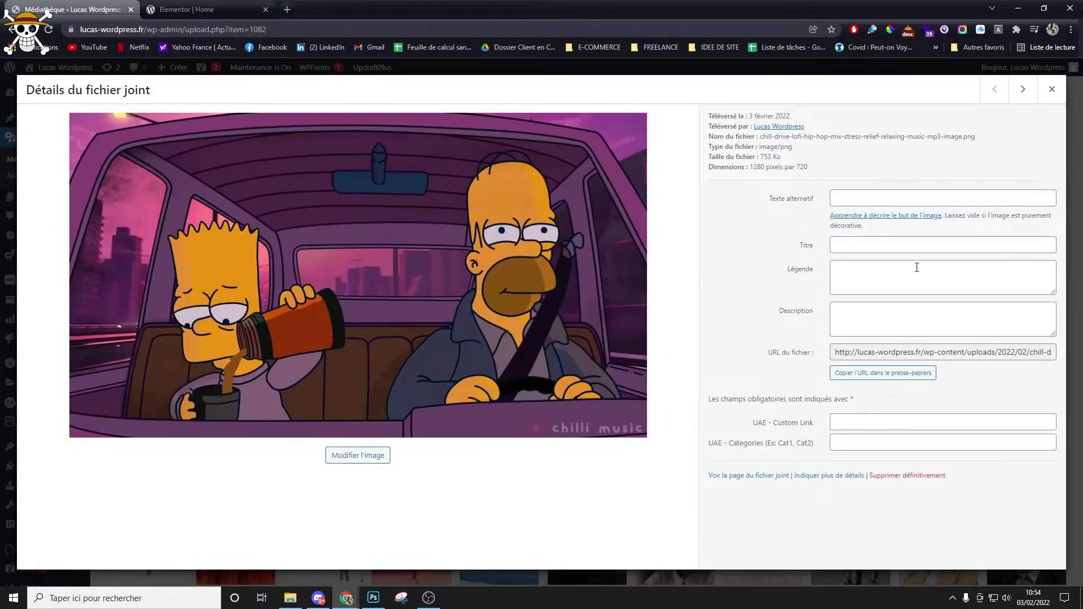
click(979, 355)
click(980, 354)
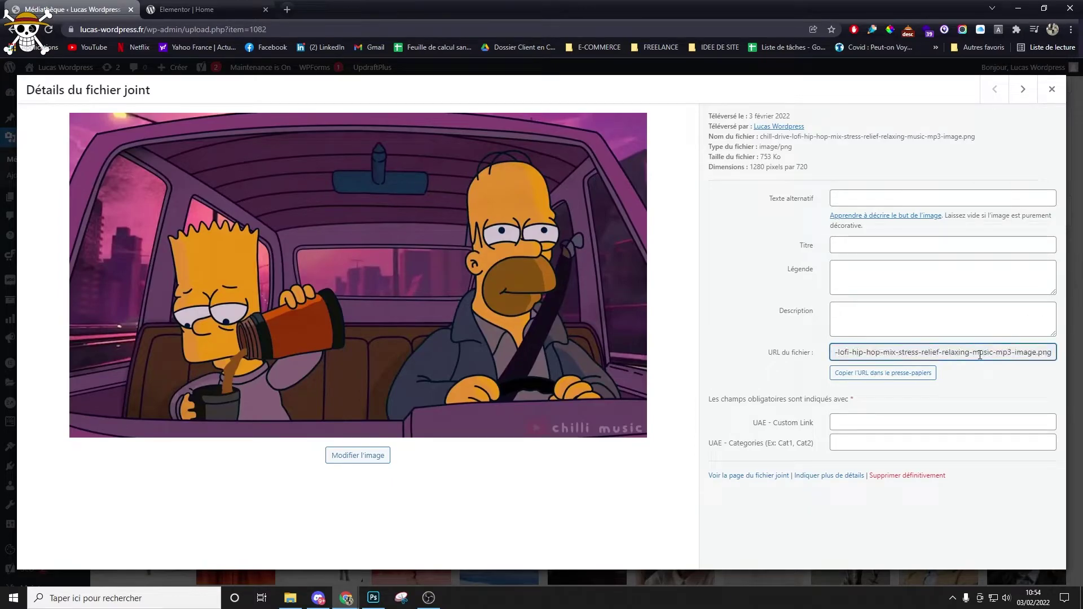
click(1052, 90)
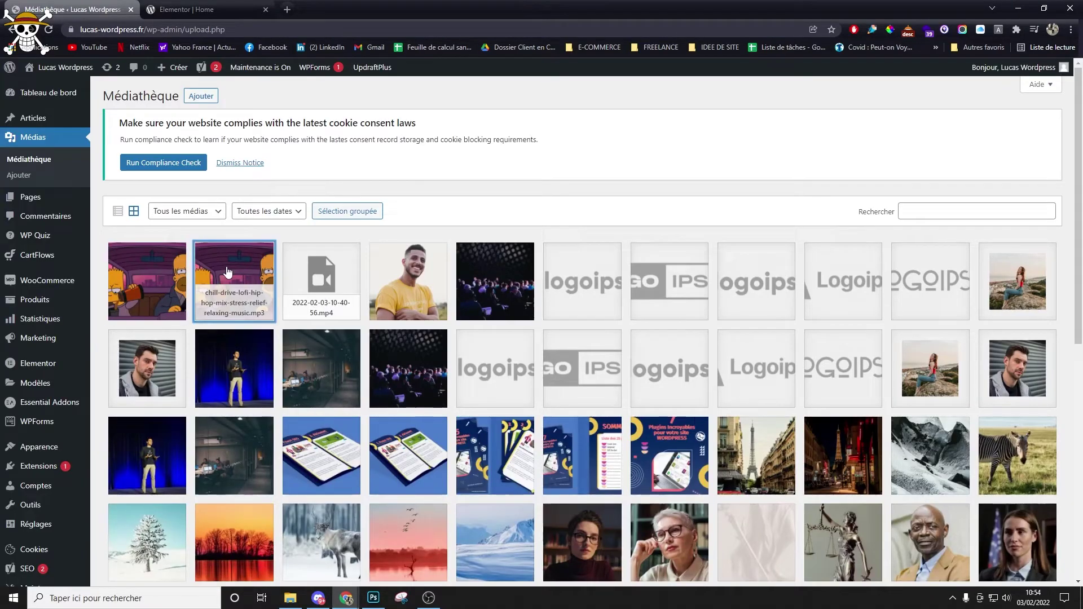
Open the attachment details of the Chill Drive MP3 and copy its full file URL
click(229, 272)
click(1013, 362)
click(1013, 362)
click(1013, 362)
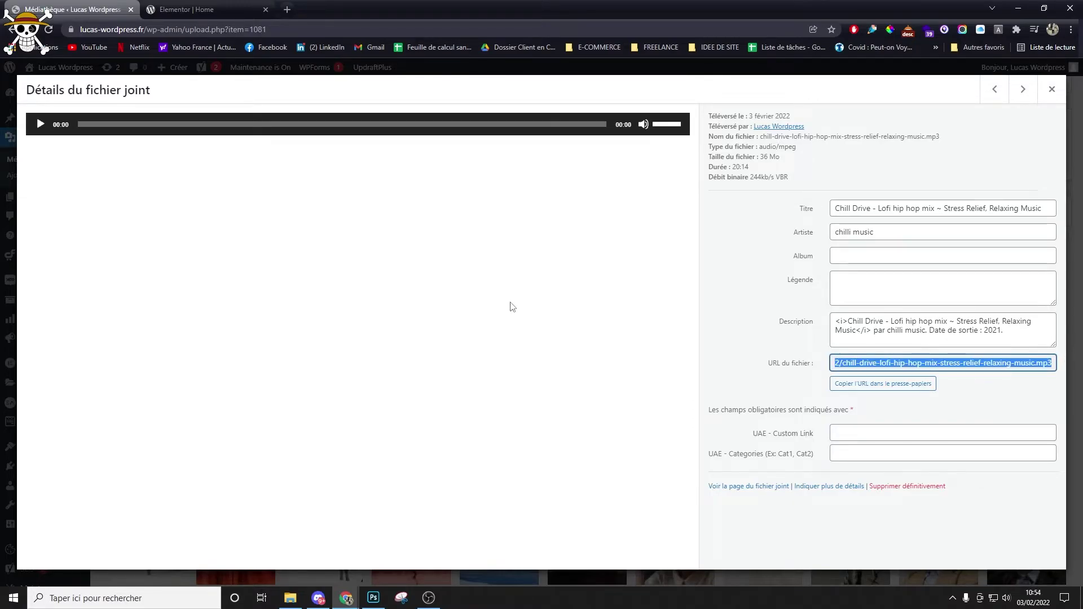
Replace the image URL in the home page's audio shortcode with the copied MP3 URL, ending it with a closing quotation mark
click(247, 7)
drag(74, 222, 121, 281)
key(ctrl+v)
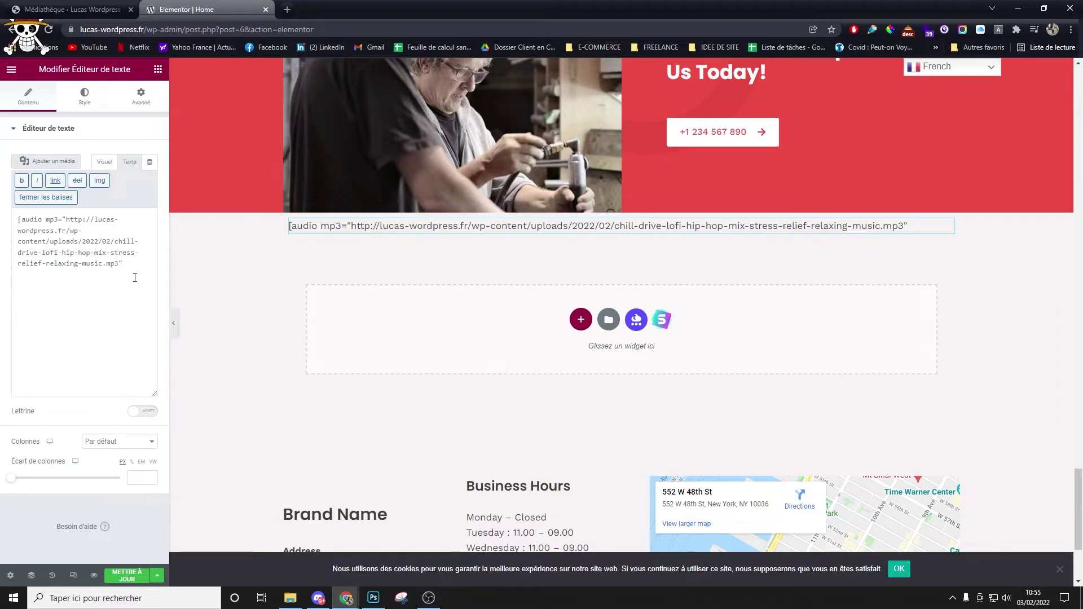
Add the attribute autoplay="true" after the MP3 URL in the audio shortcode
text(toplay)
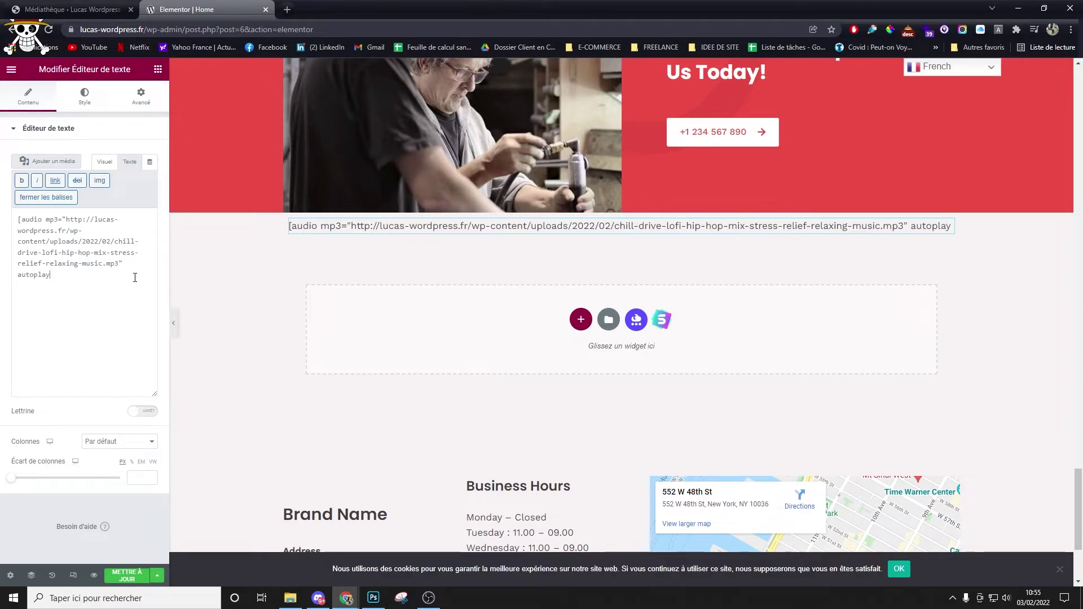
text(="")
key(BackSpace)
text(tru)
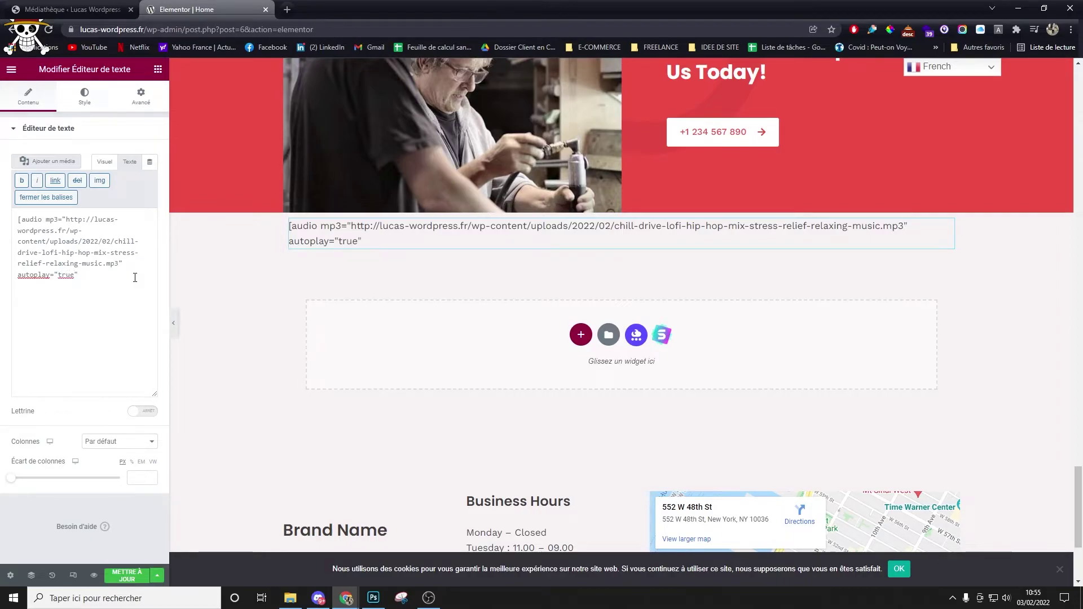
text(e")
key(BackSpace)
key(BackSpace)
Add preload="auto" to the audio shortcode and finish it with ][/audio]
text(preload)
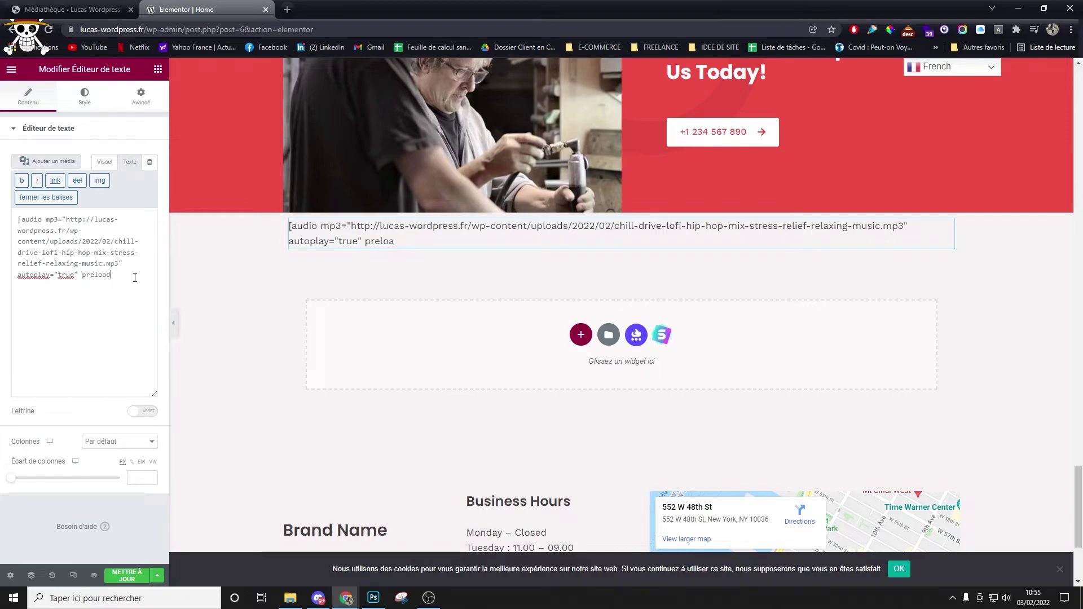
text(="autop)
text(])
text(aud)
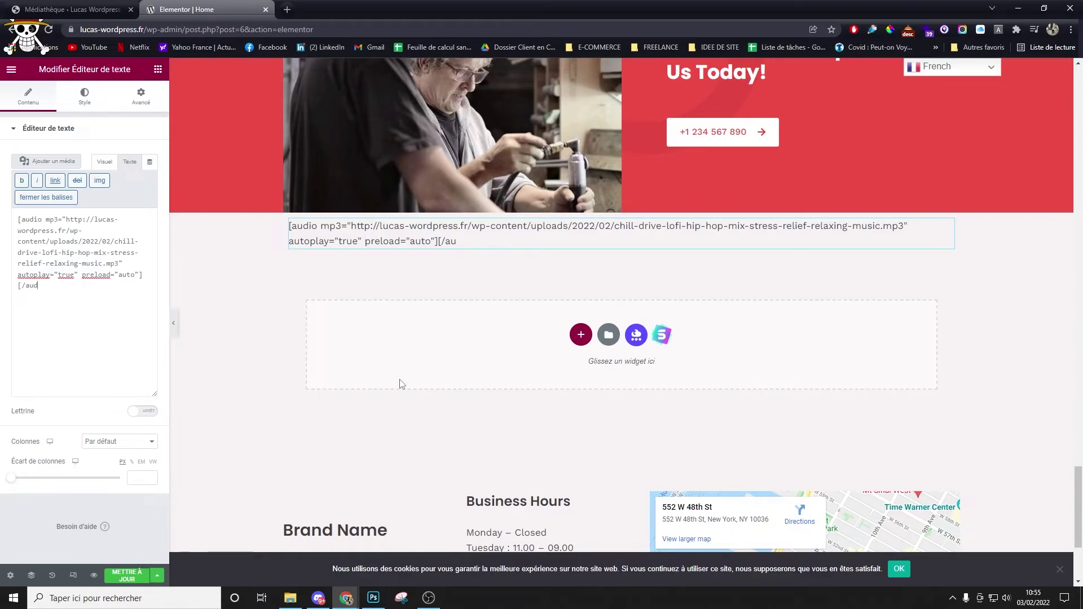
text(io)
text(]@)
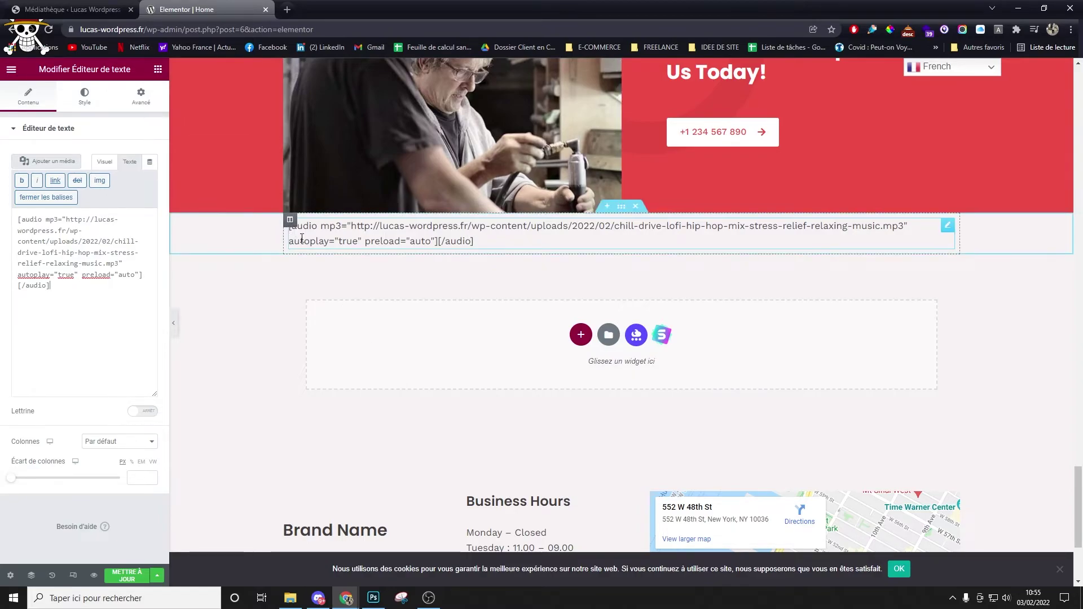
Update the home page and preview it to check the audio player below the red call-to-action section
click(127, 575)
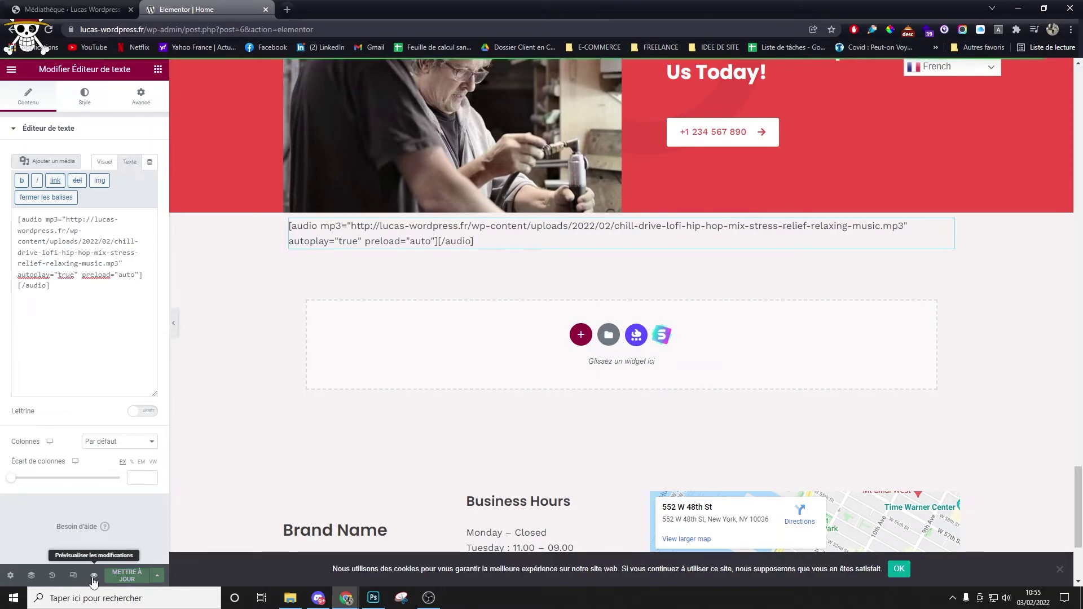
click(94, 576)
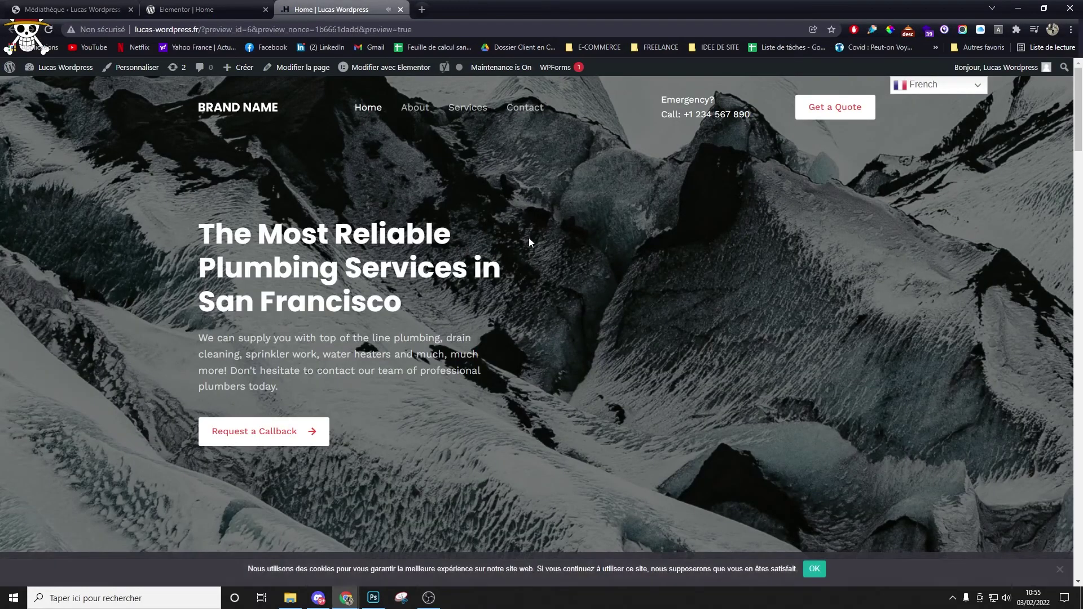
scroll(545, 294, down, 20)
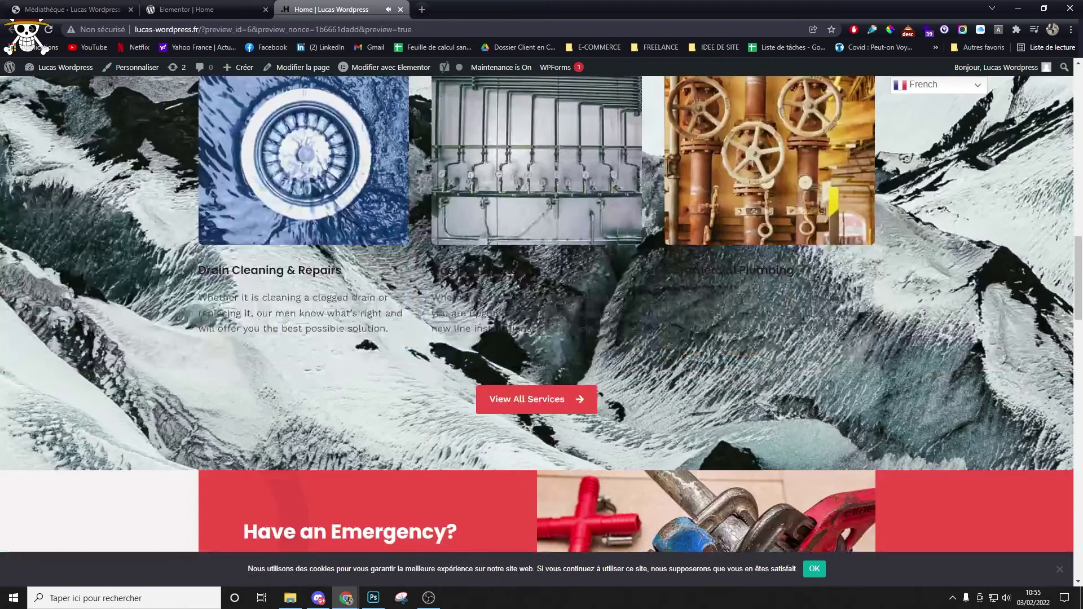
scroll(591, 296, down, 12)
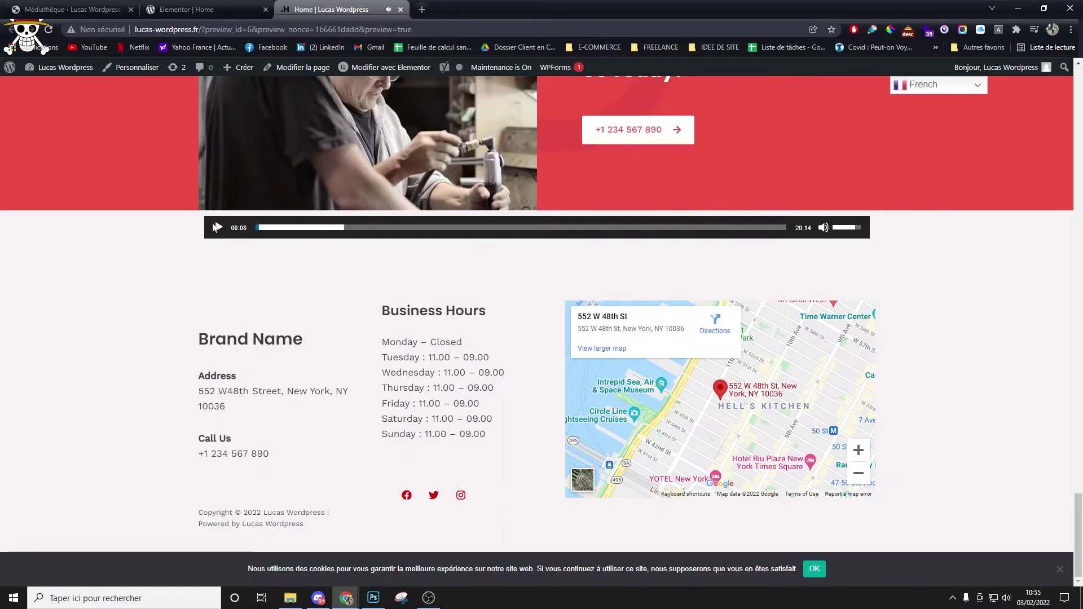
scroll(432, 351, up, 15)
scroll(463, 351, up, 15)
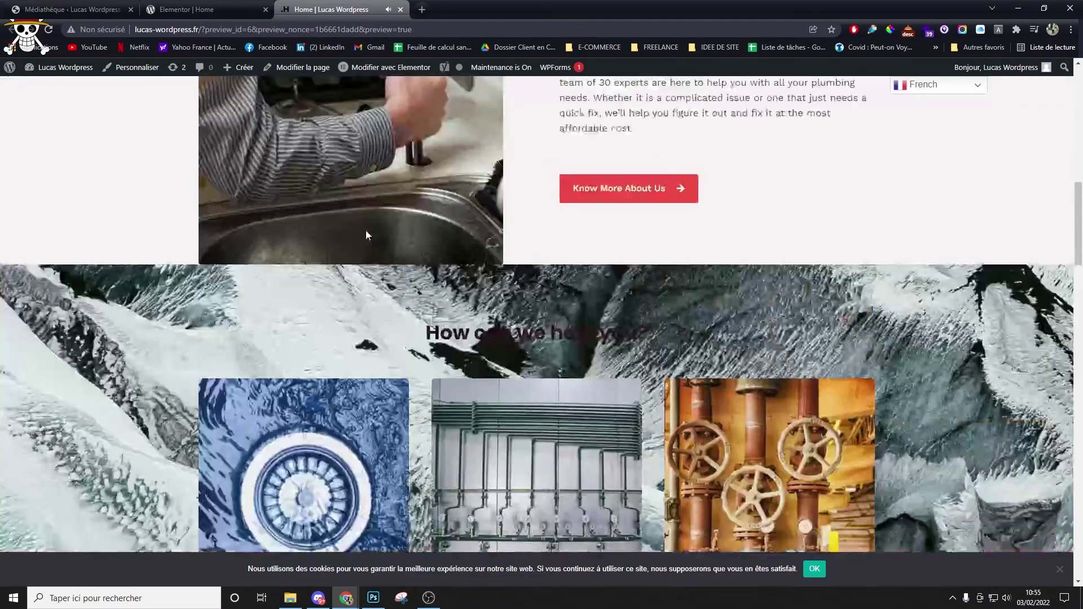
Return to the Elementor editor and show the text widget's audio shortcode in visual mode
click(241, 6)
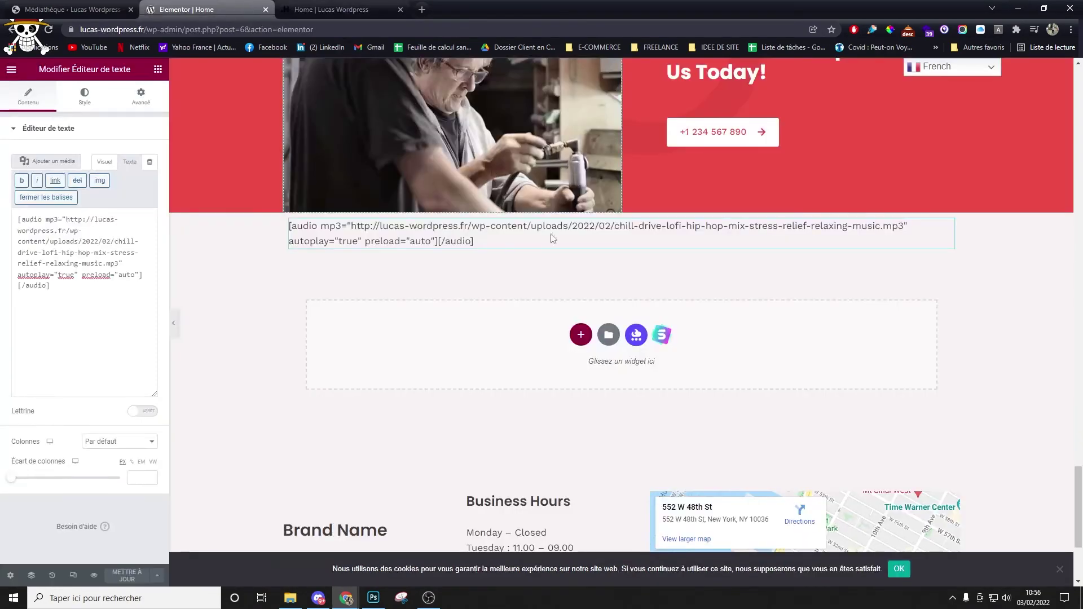
click(105, 163)
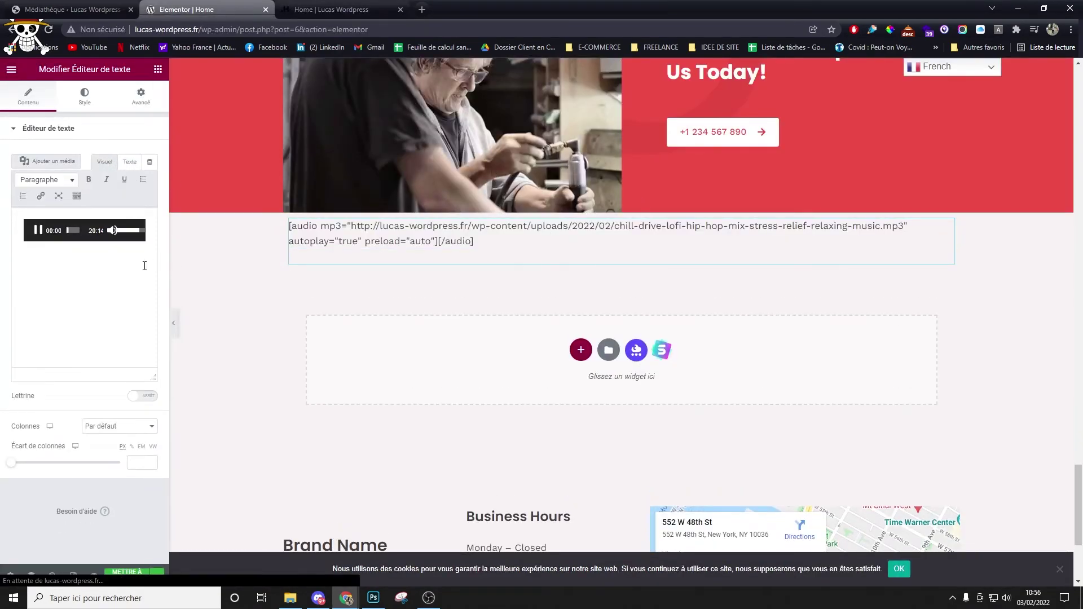